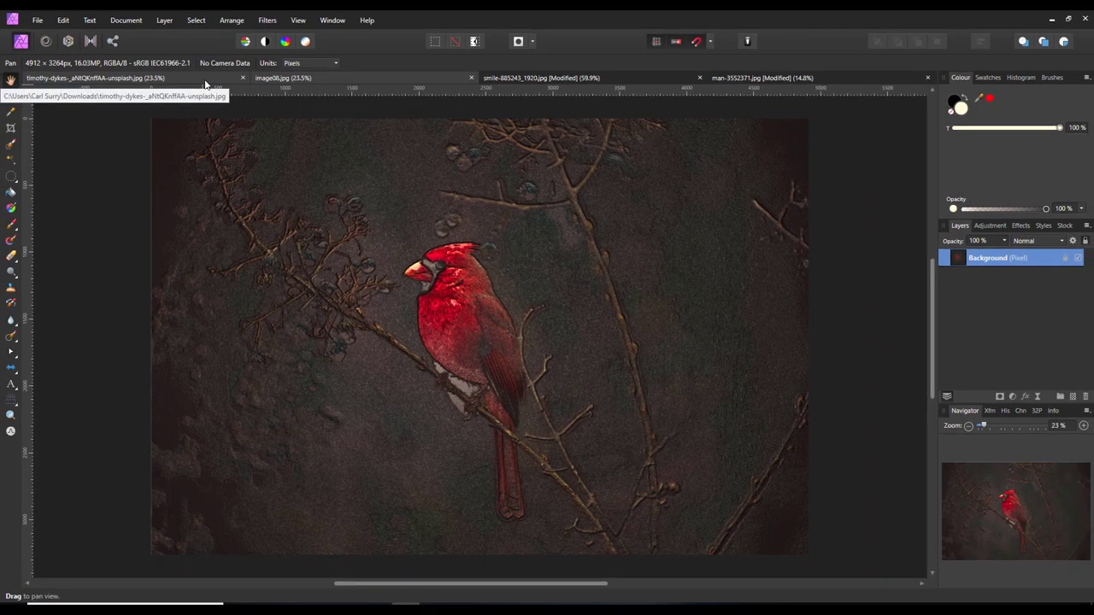
Step: Search the Unsplash stock library for "bird", locate the red cardinal photo in the results, and view the available stock providers
key("ctrl+z")
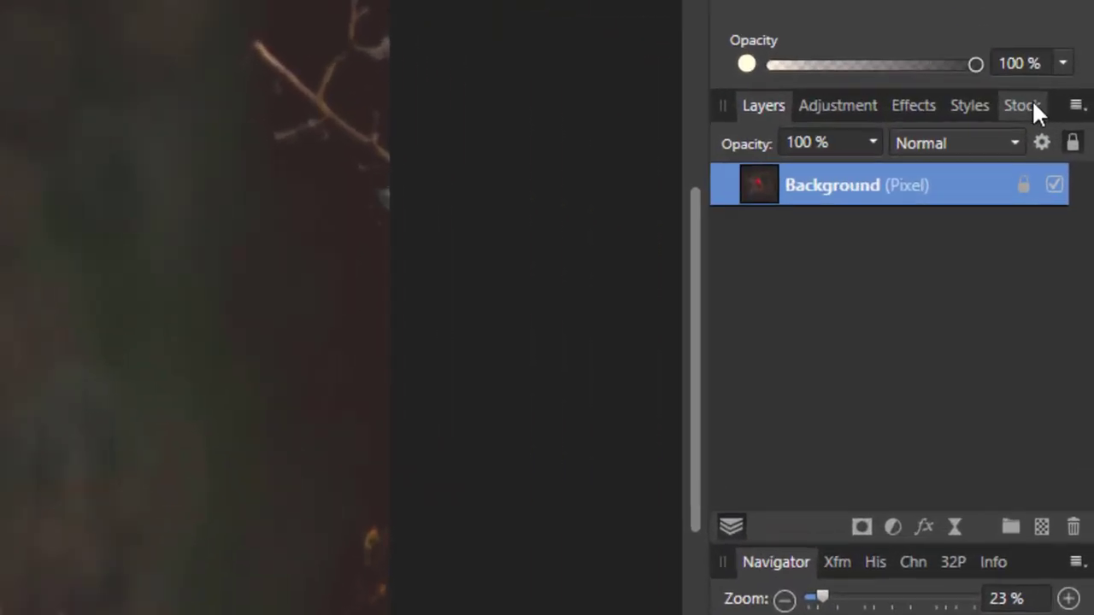
left_click(1045, 154)
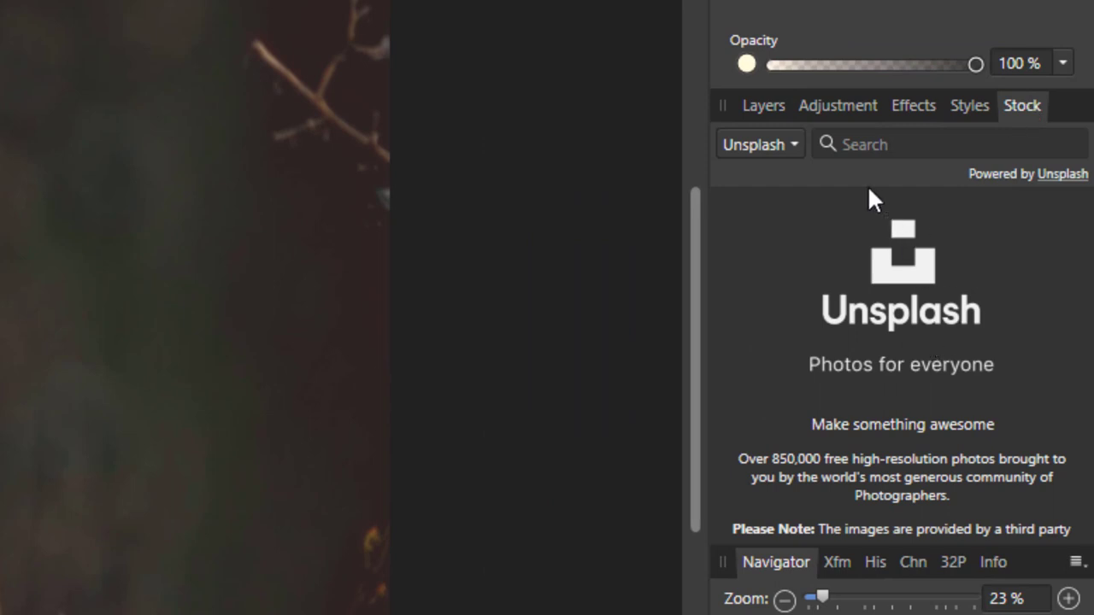
left_click(852, 150)
type("bir")
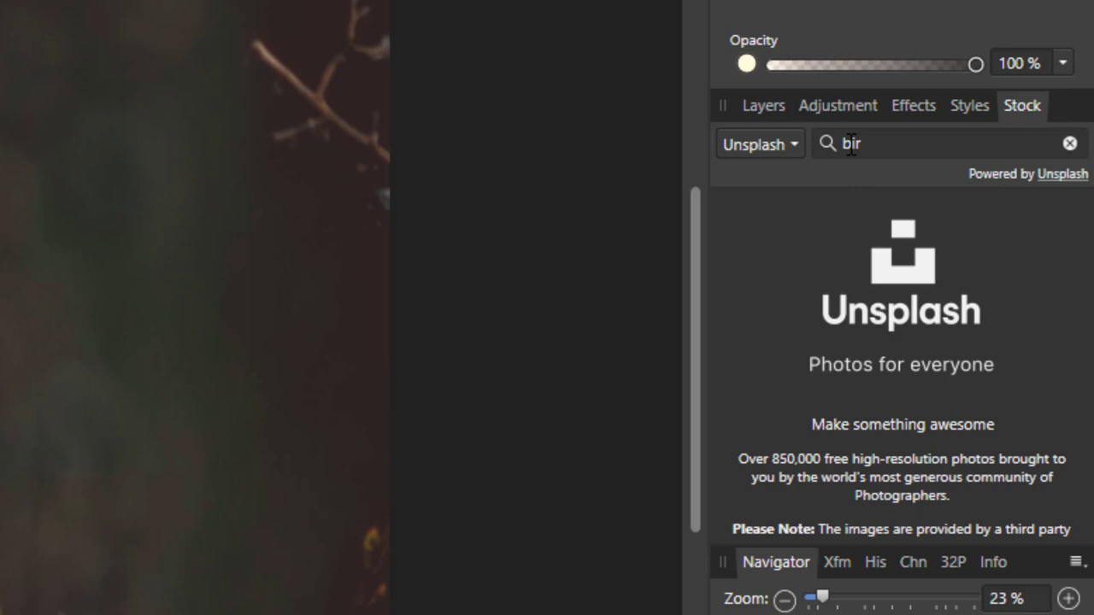
type("d")
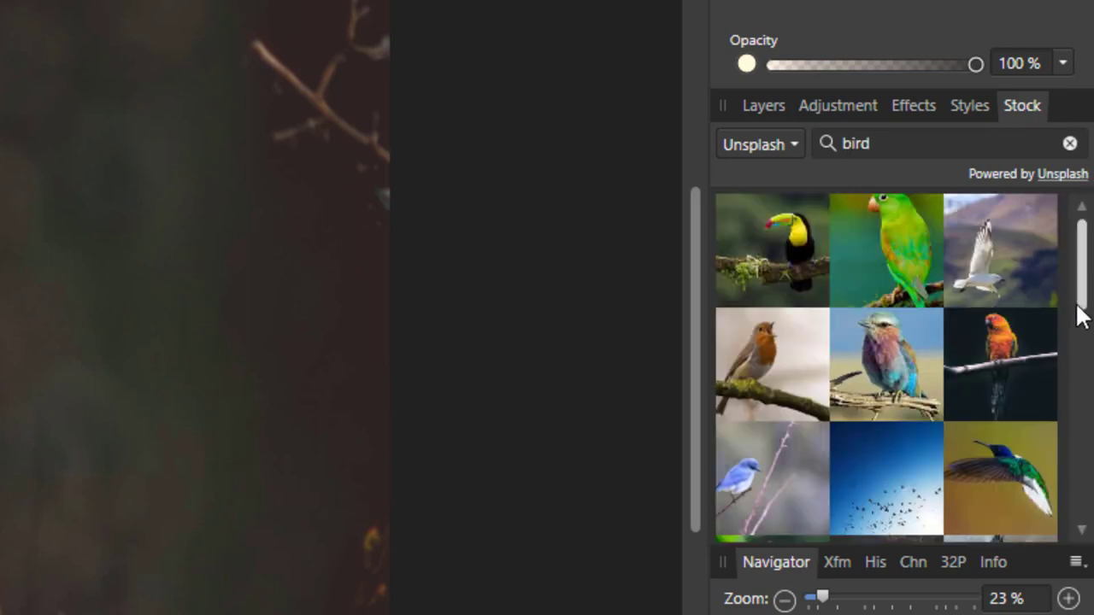
left_click_drag(1081, 282, 1081, 343)
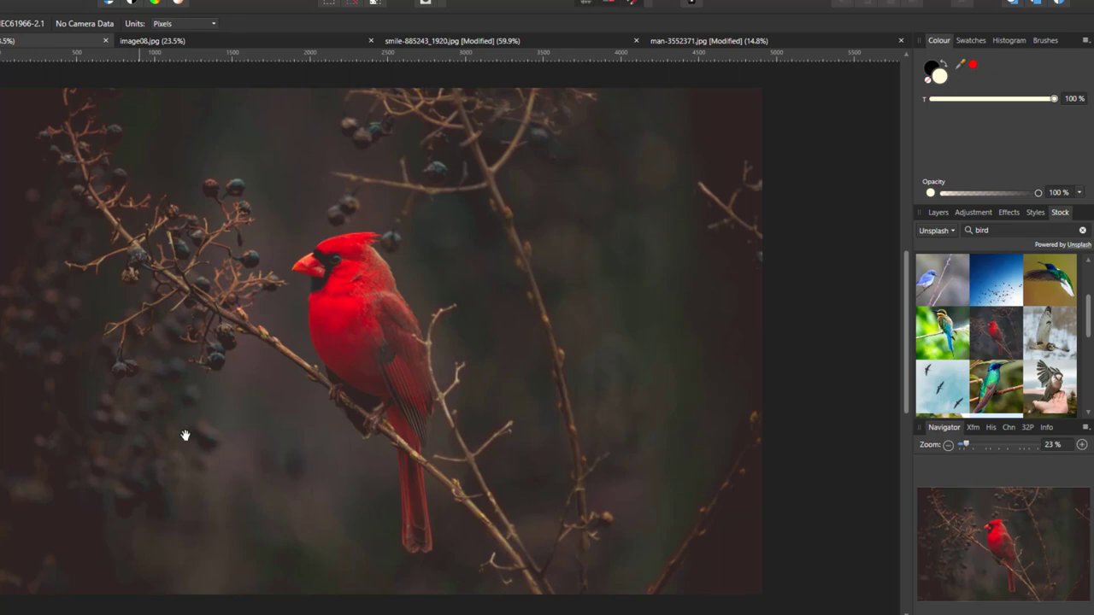
mouse_move(991, 341)
left_click(996, 337)
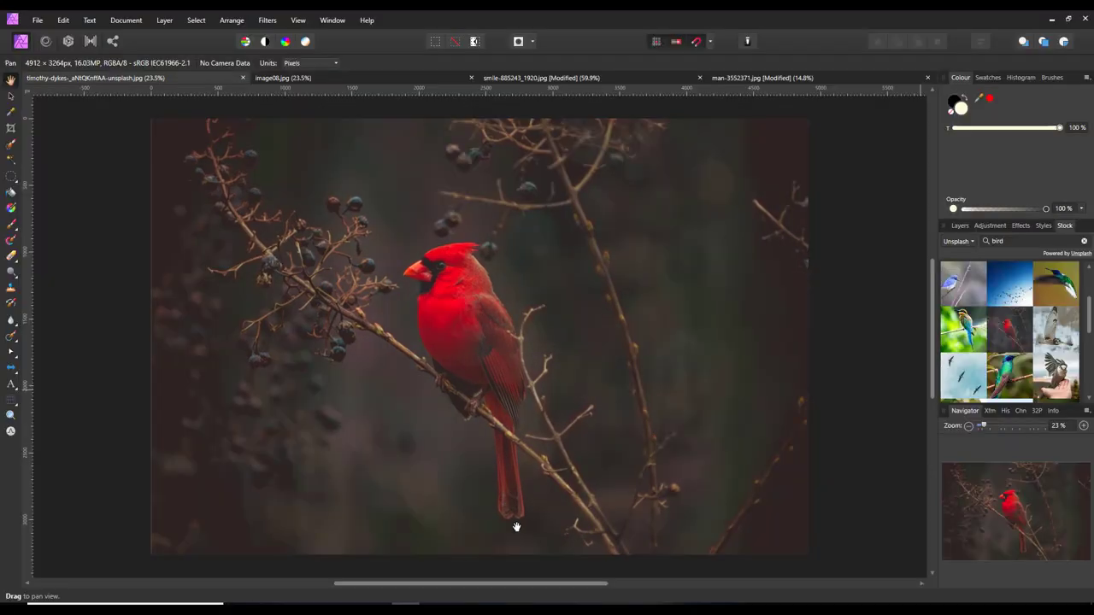
left_click(974, 244)
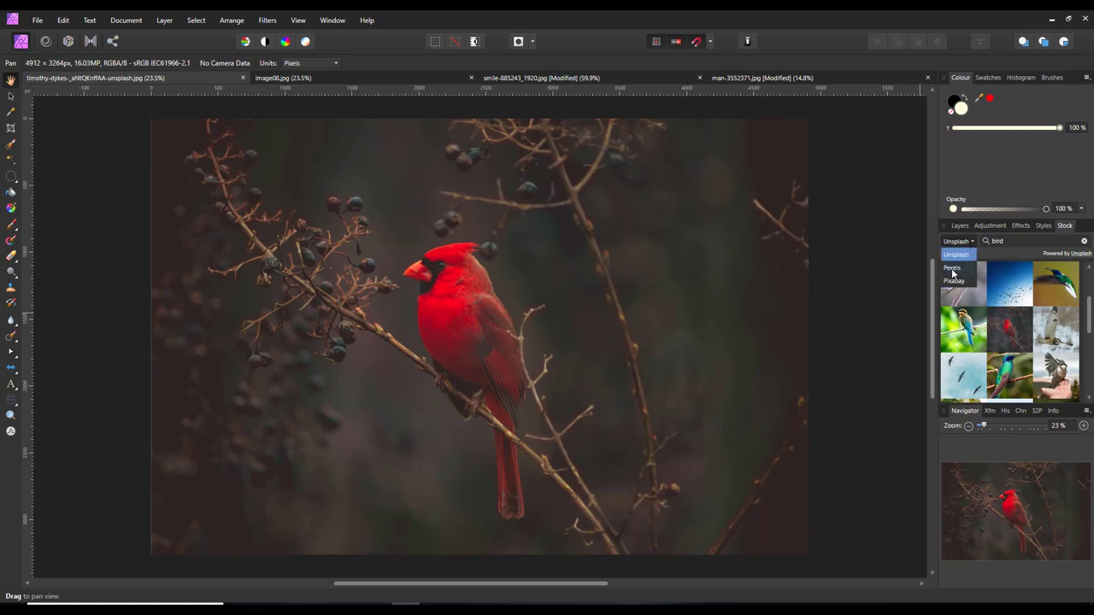
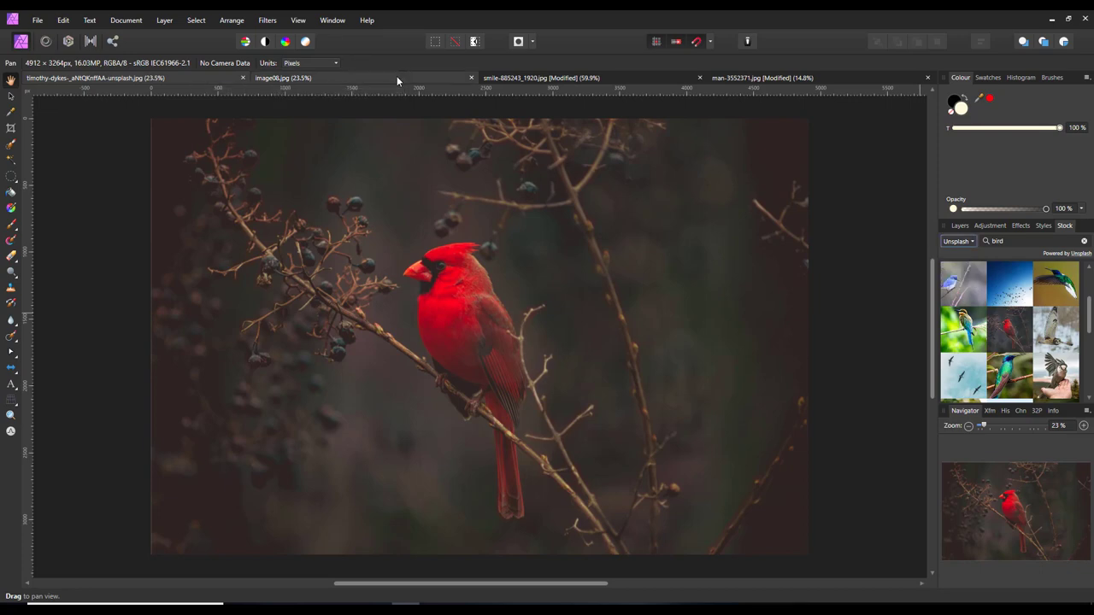
Step: Close the image08.jpg document and return to the original red cardinal photo
left_click(351, 80)
left_click(471, 81)
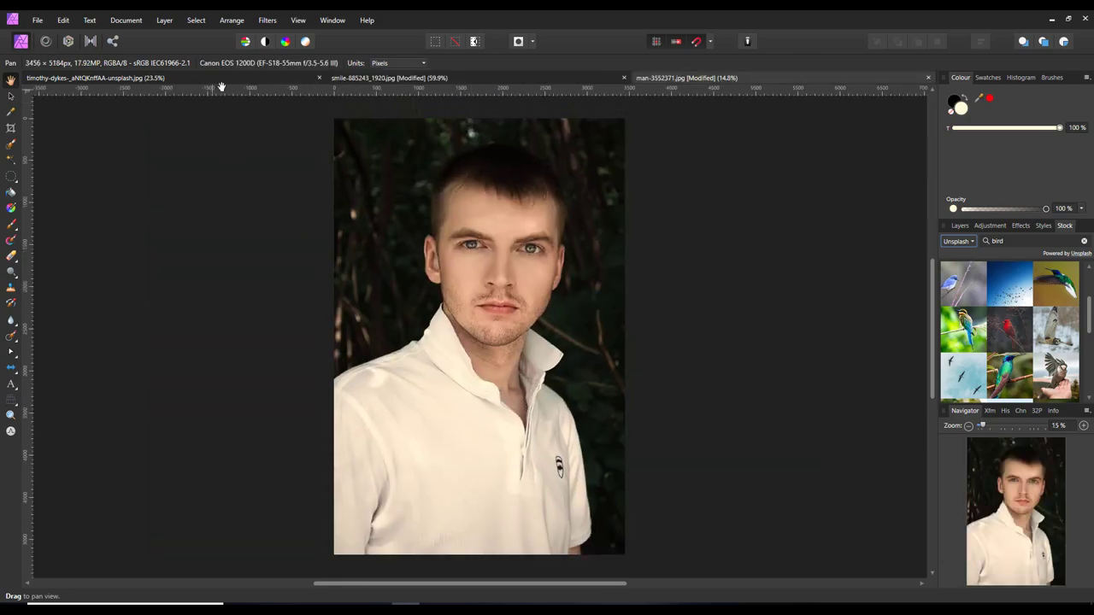
left_click(231, 78)
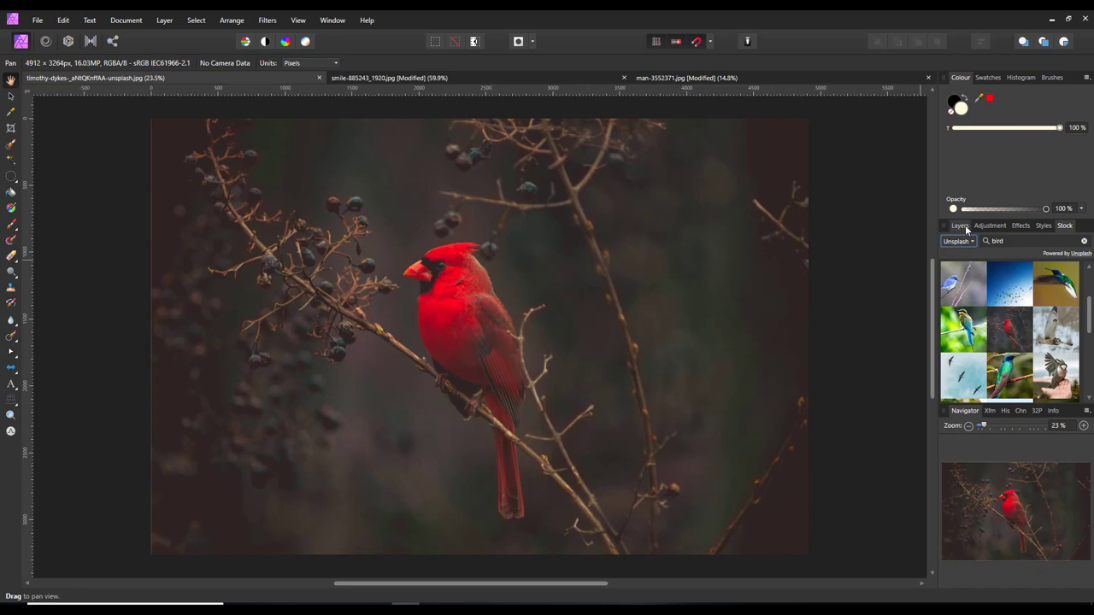
Step: Duplicate the Background layer three times and hide the three layers below the top copy
left_click(960, 225)
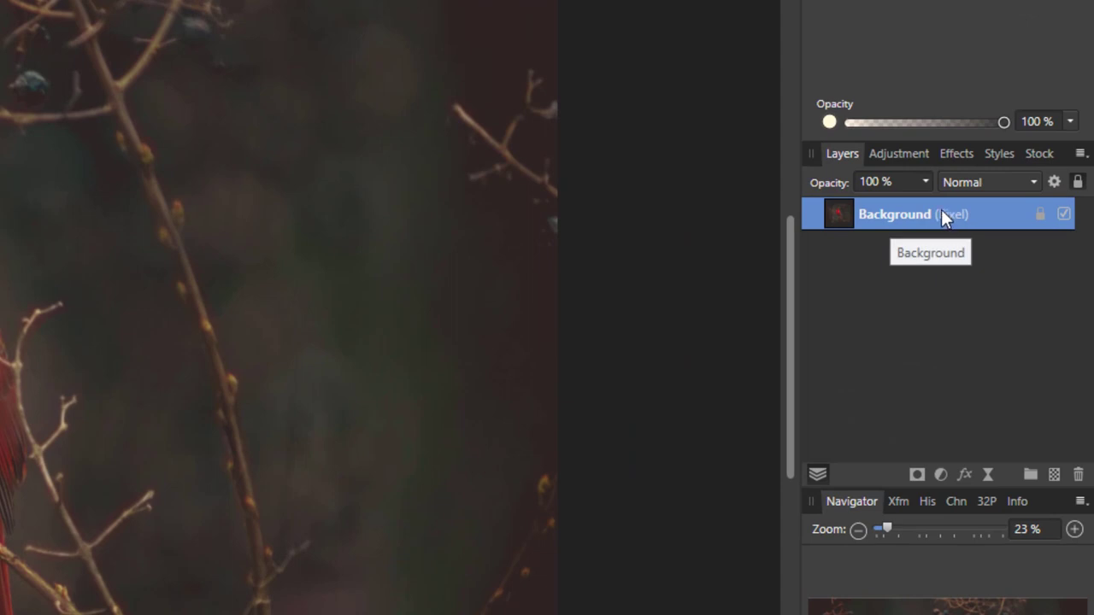
key("ctrl+j")
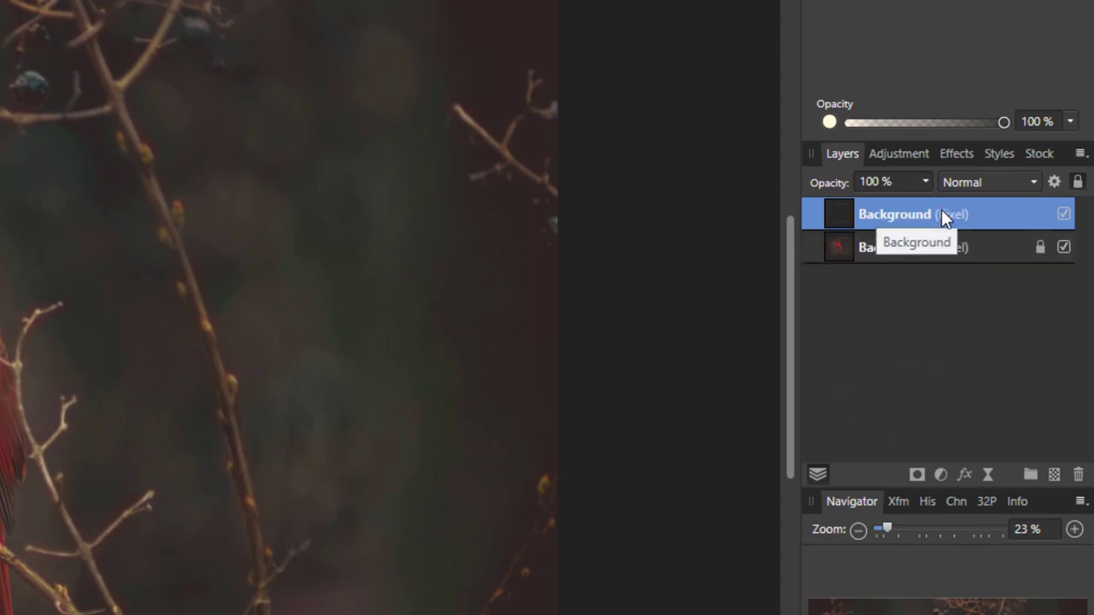
key("ctrl+j")
key("ctrl+j")
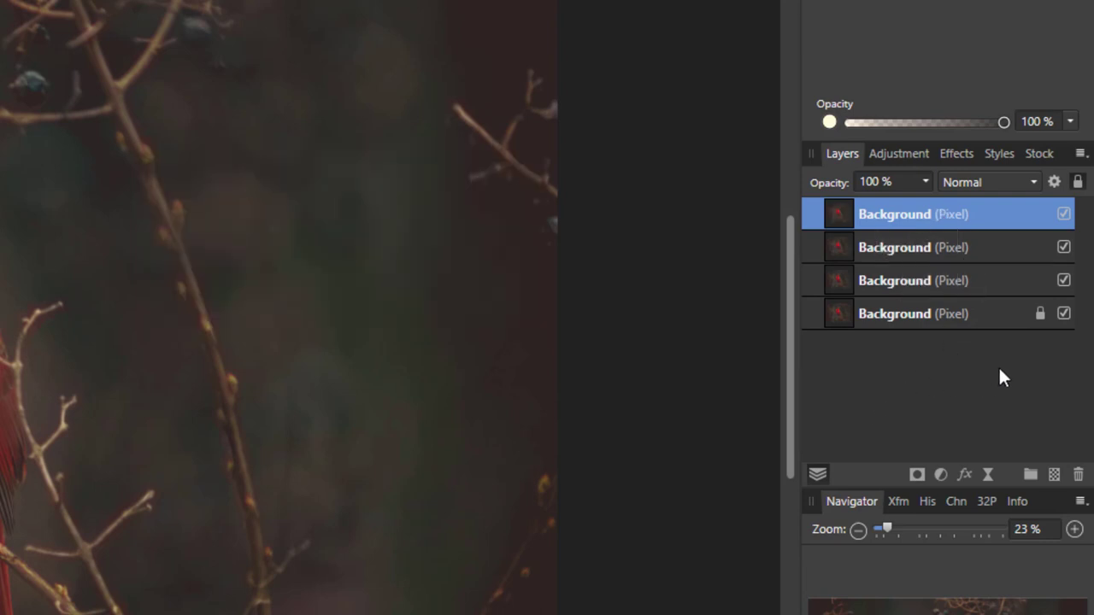
left_click(1063, 314)
left_click(1064, 281)
left_click(1064, 248)
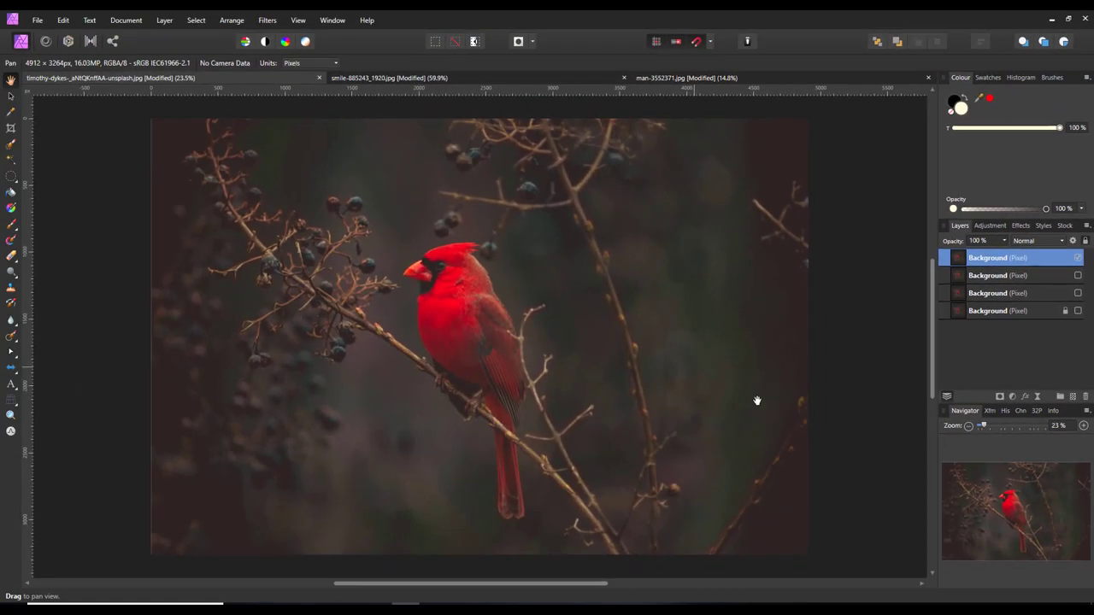
Step: Try the 3D layer effect on the top layer with radii of 100 px and 15.2 px, and turn it off
left_click(1028, 397)
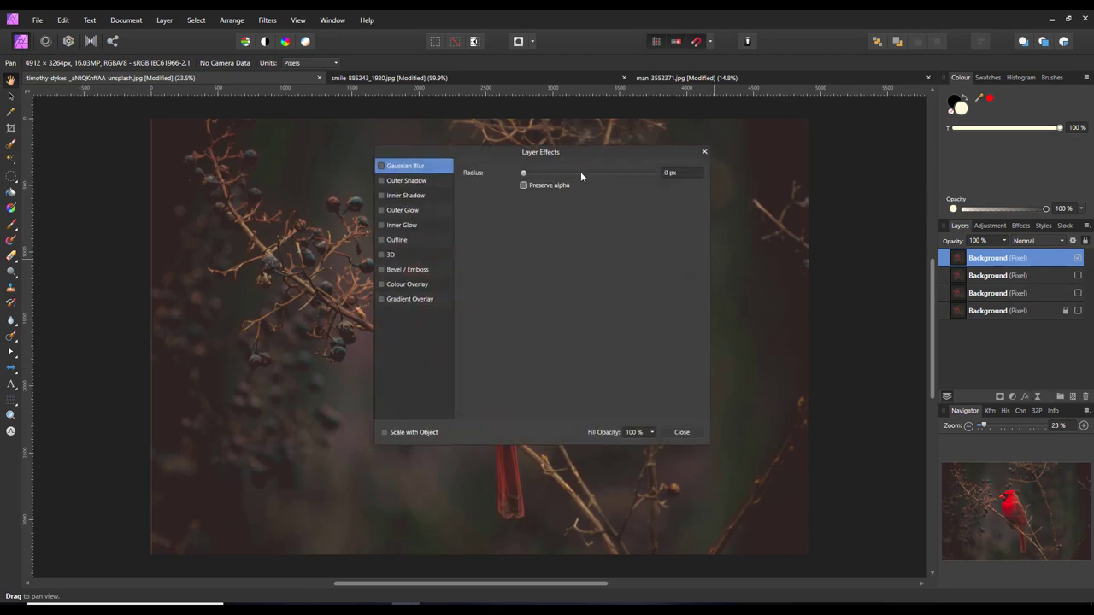
left_click_drag(573, 160, 913, 134)
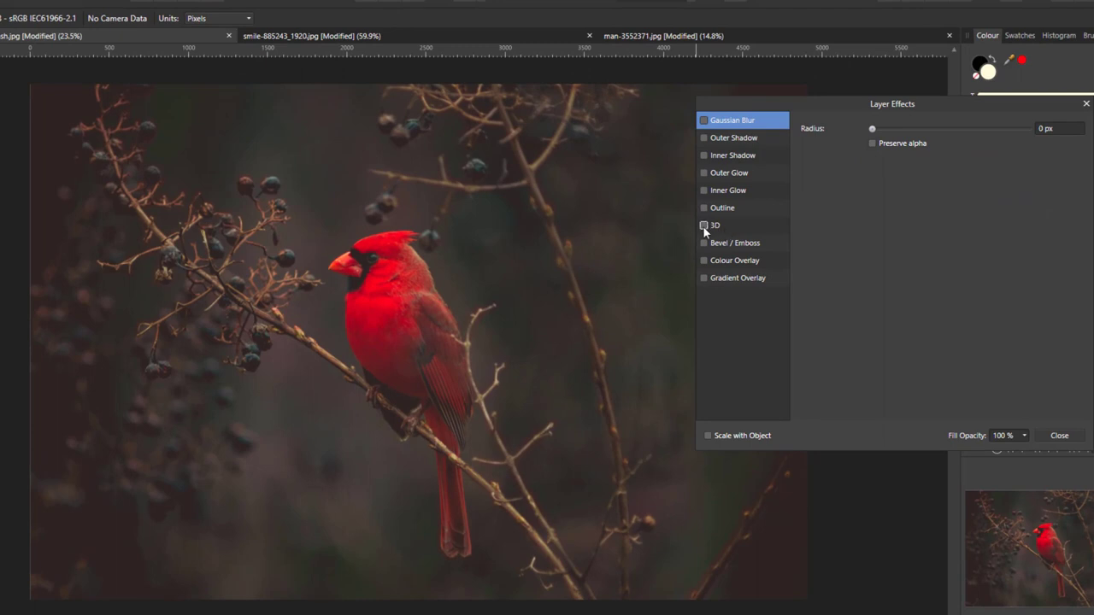
left_click(703, 226)
left_click(732, 222)
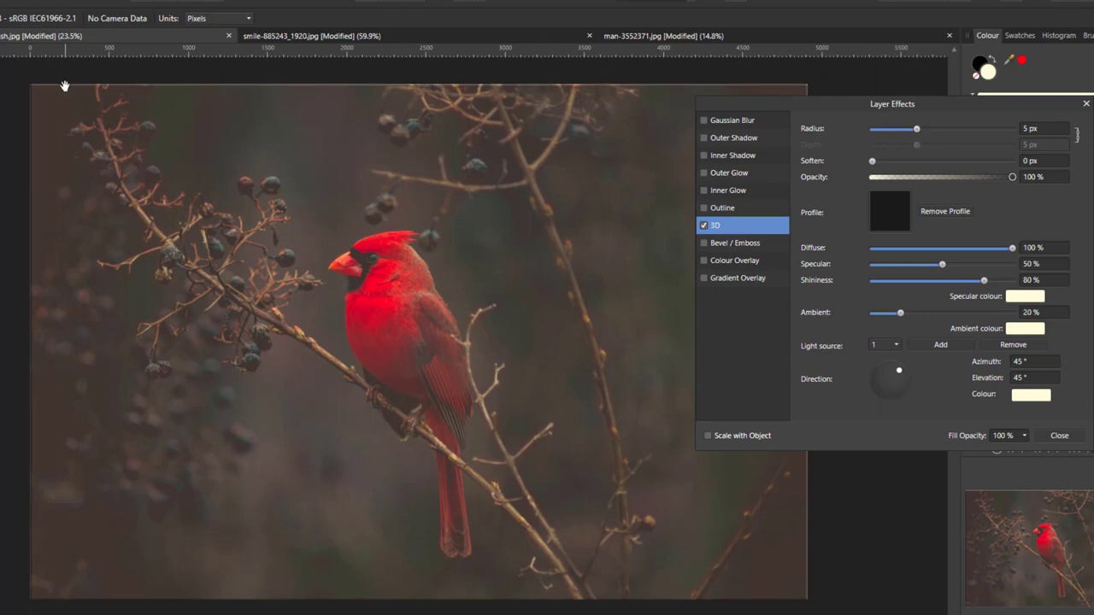
left_click_drag(911, 131, 1012, 135)
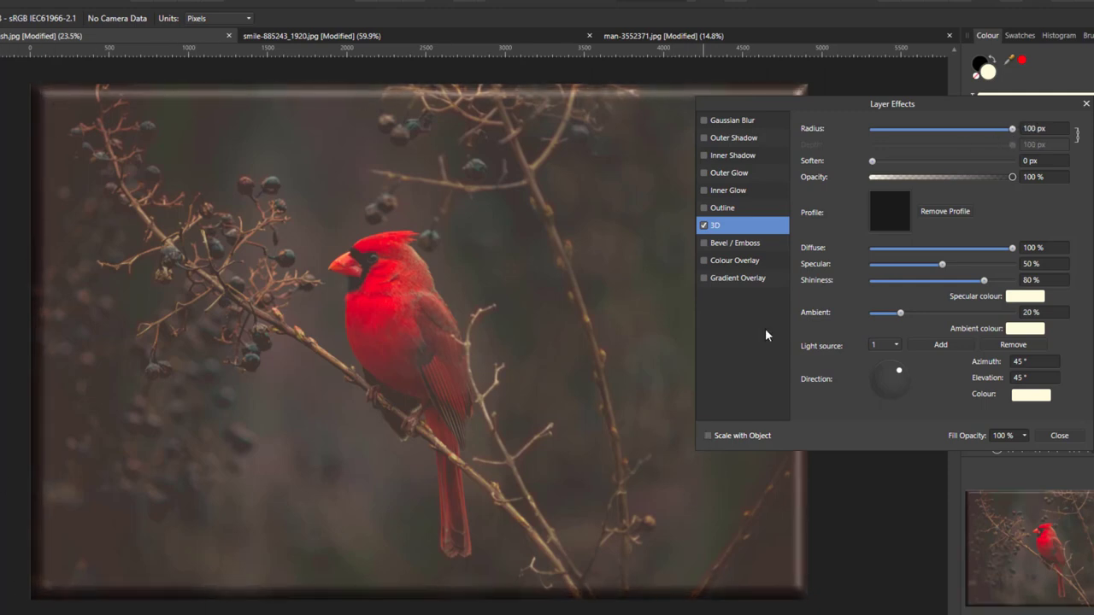
left_click_drag(1013, 134, 941, 130)
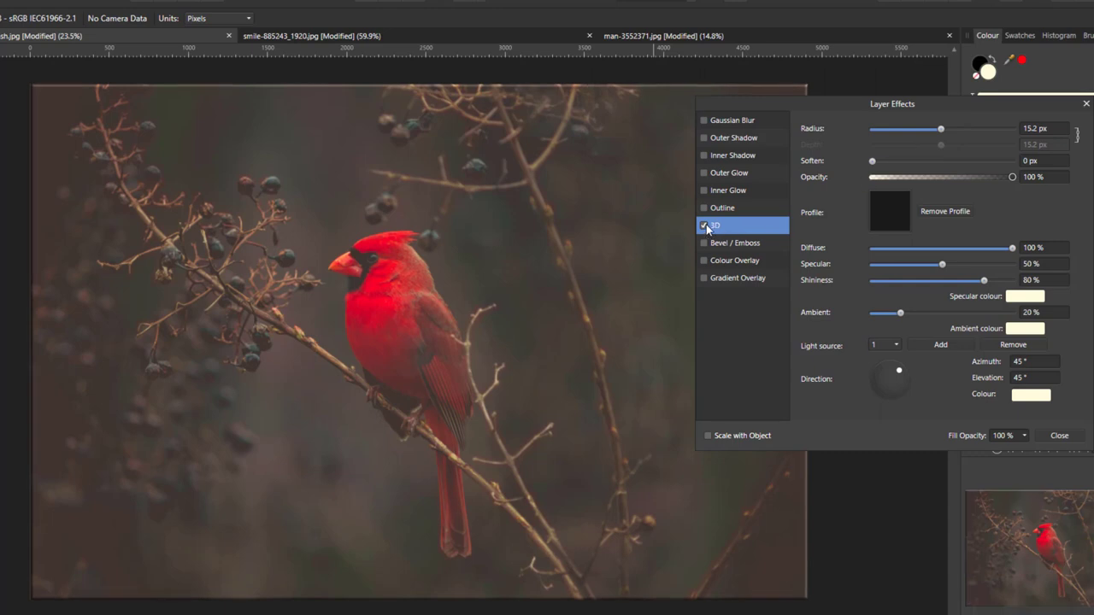
left_click(704, 226)
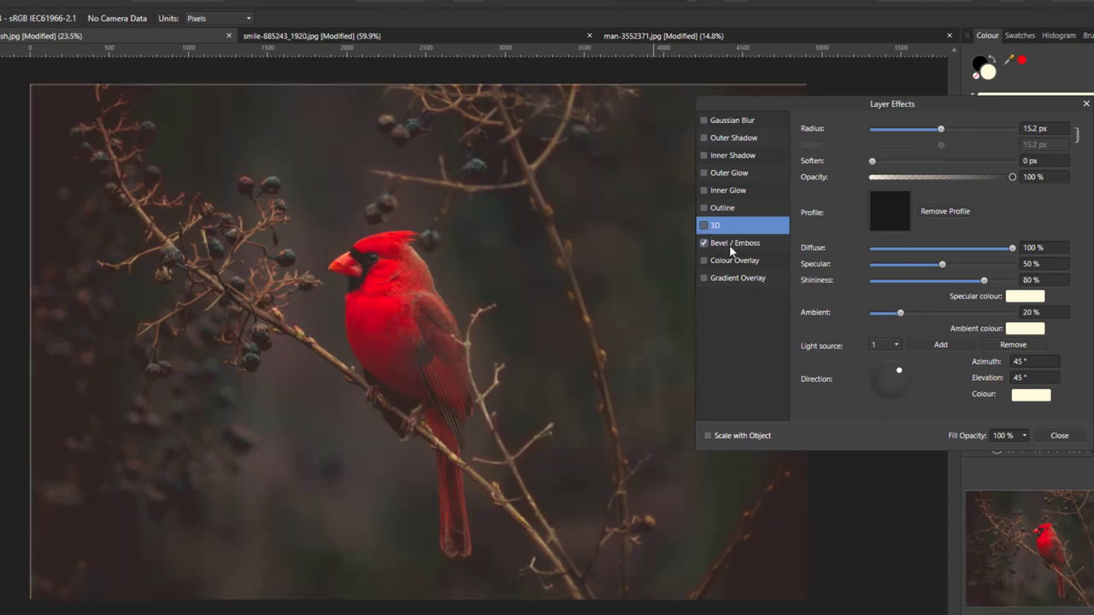
Step: Try the Bevel / Emboss layer effect on the top layer with a 100 px radius, turn it off and close the effects
left_click(732, 245)
left_click_drag(916, 147, 1025, 152)
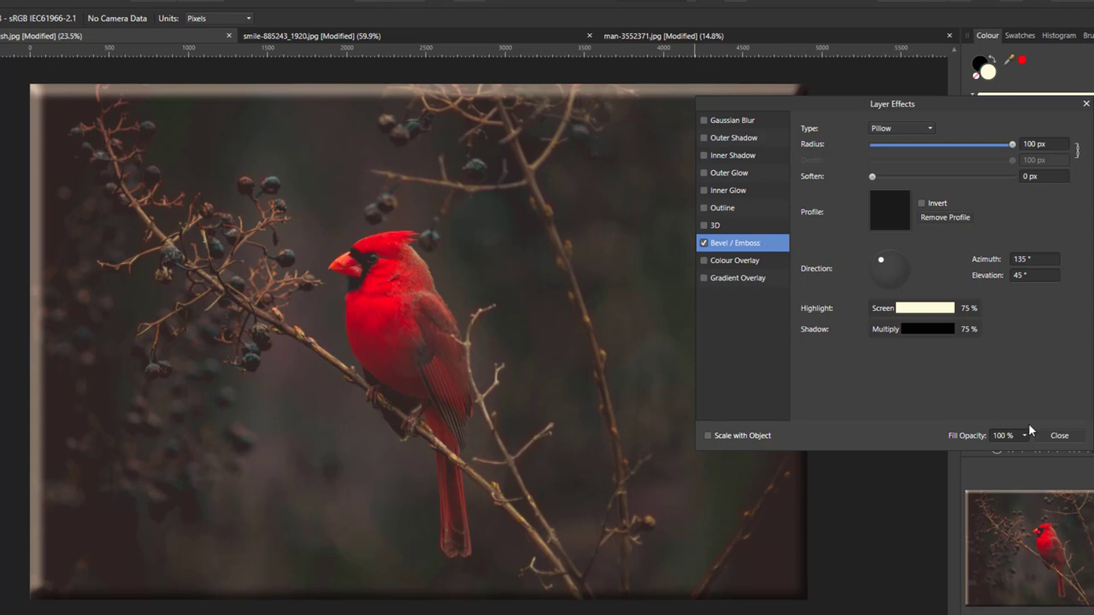
left_click(704, 243)
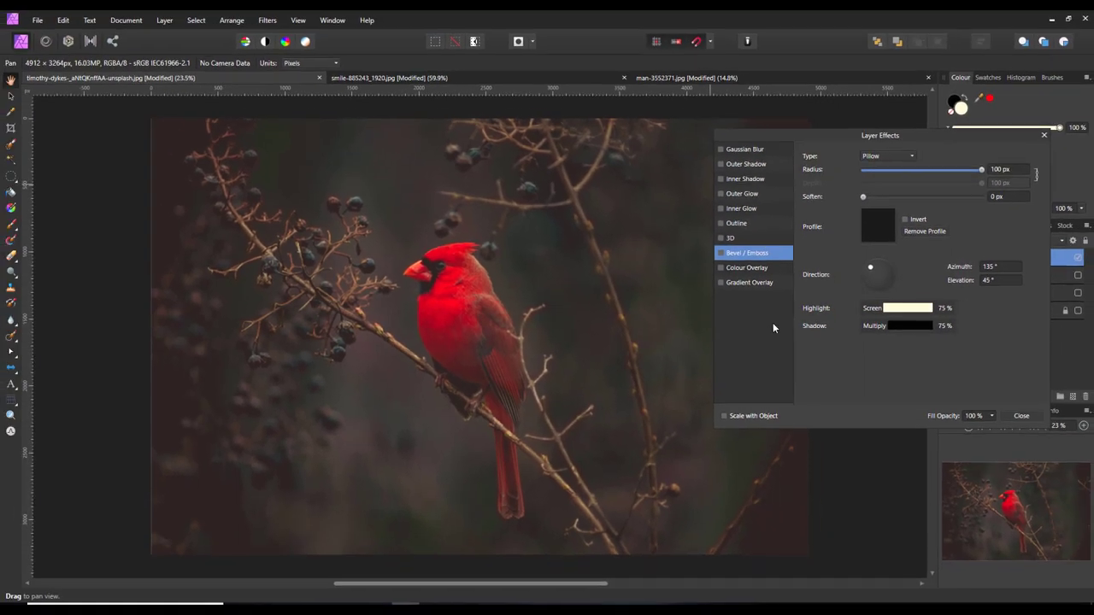
left_click(1021, 415)
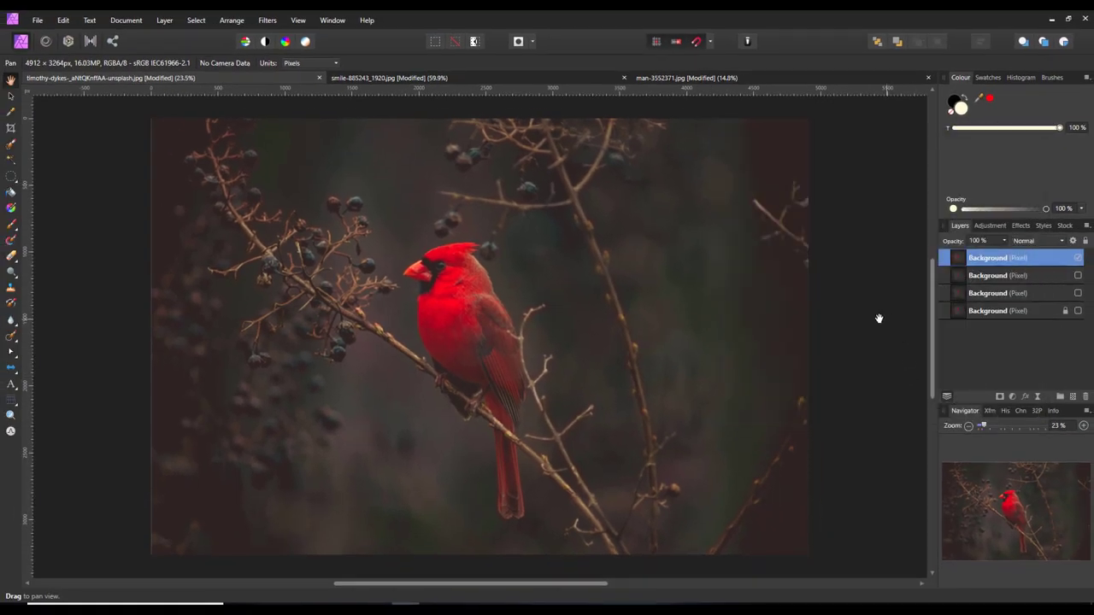
Step: Start the Lighting filter on the top layer with a Point light placed just below the cardinal's head and a distance of 20 %
left_click(270, 23)
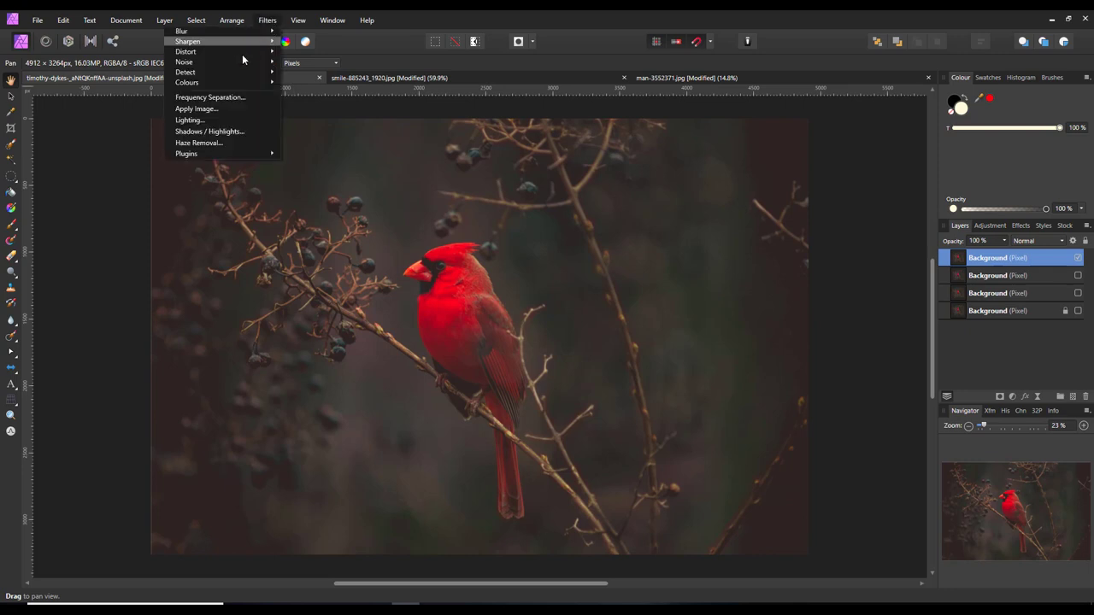
left_click(189, 121)
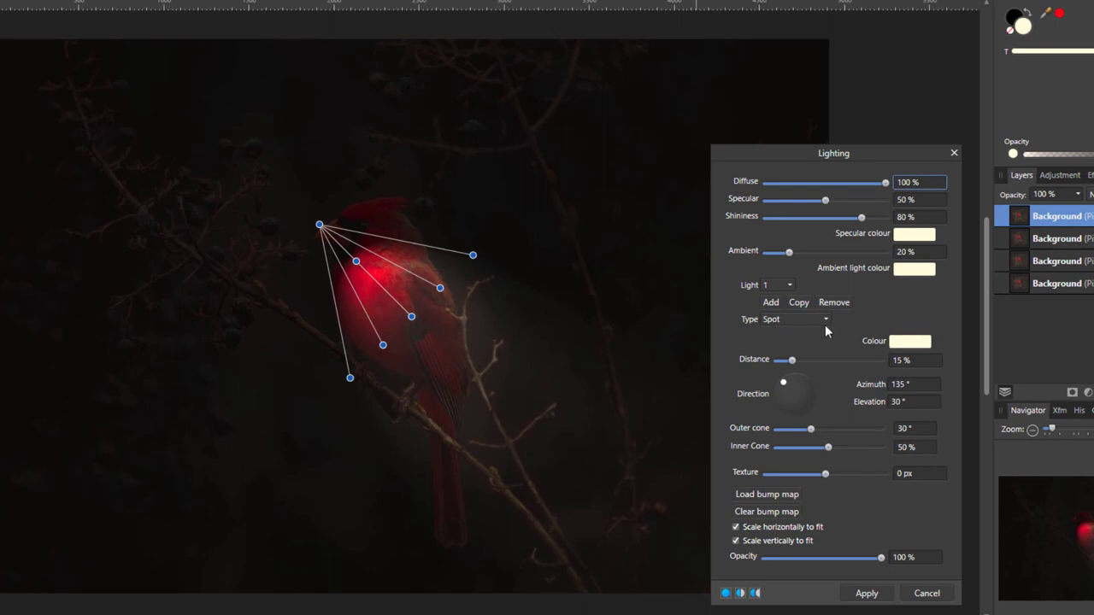
left_click(825, 321)
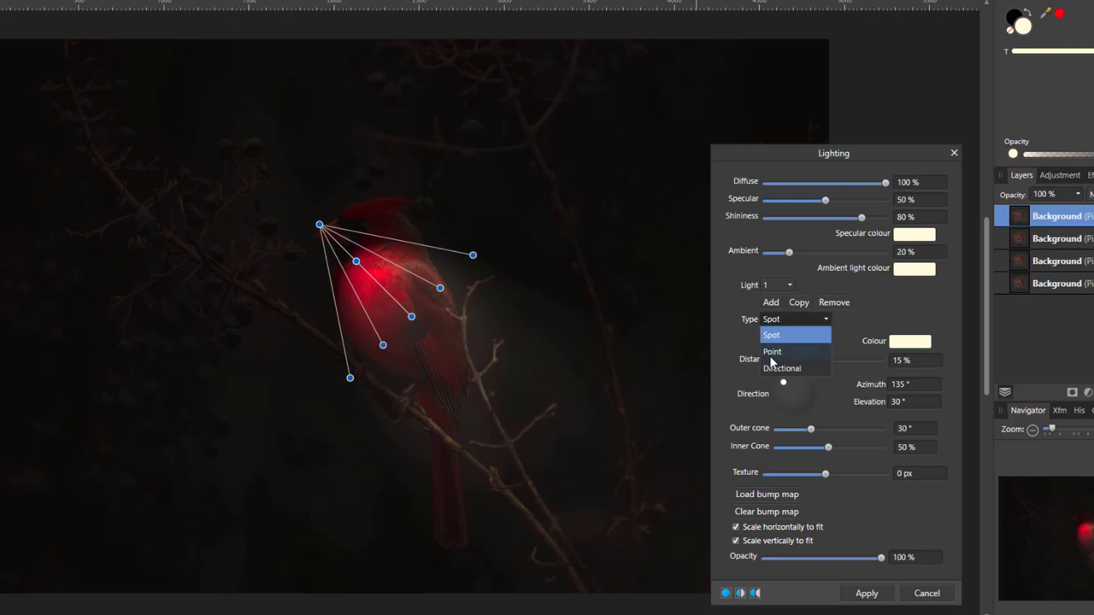
left_click(771, 353)
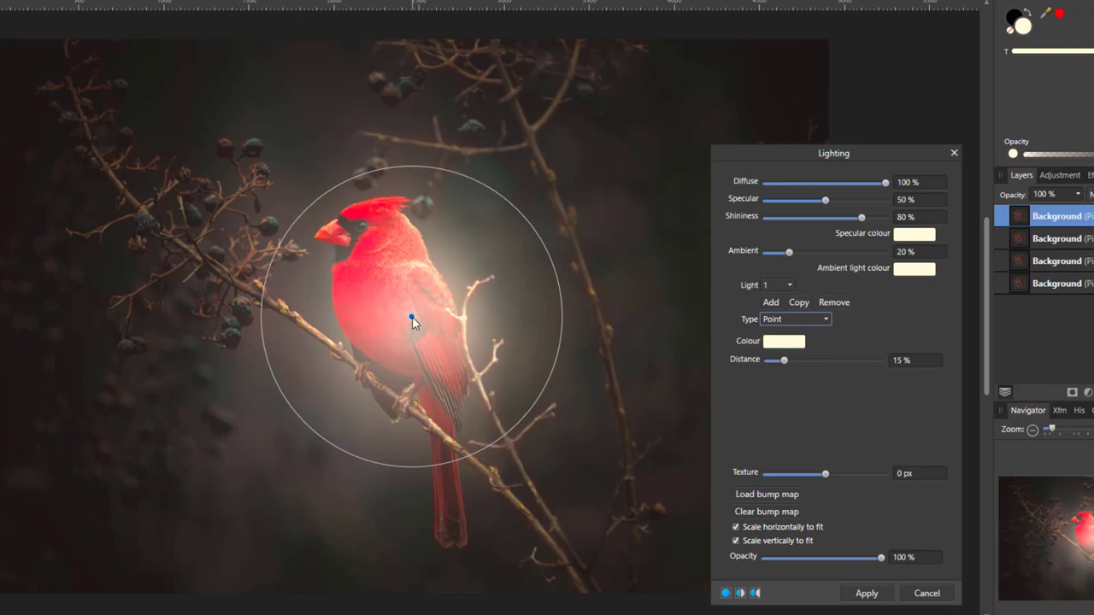
left_click_drag(412, 318, 377, 252)
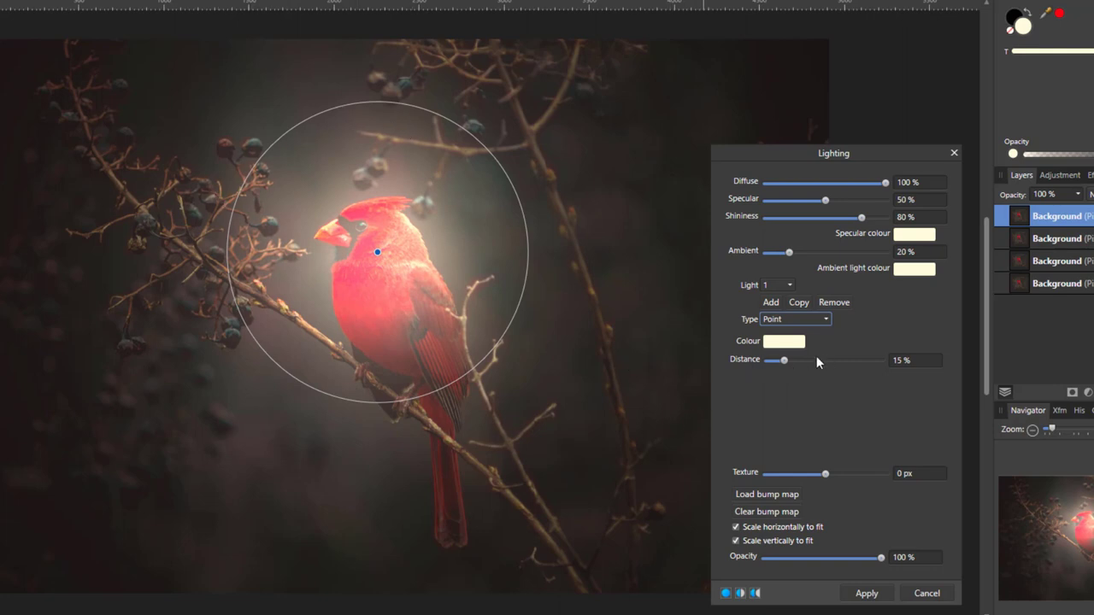
left_click(902, 361)
type("20")
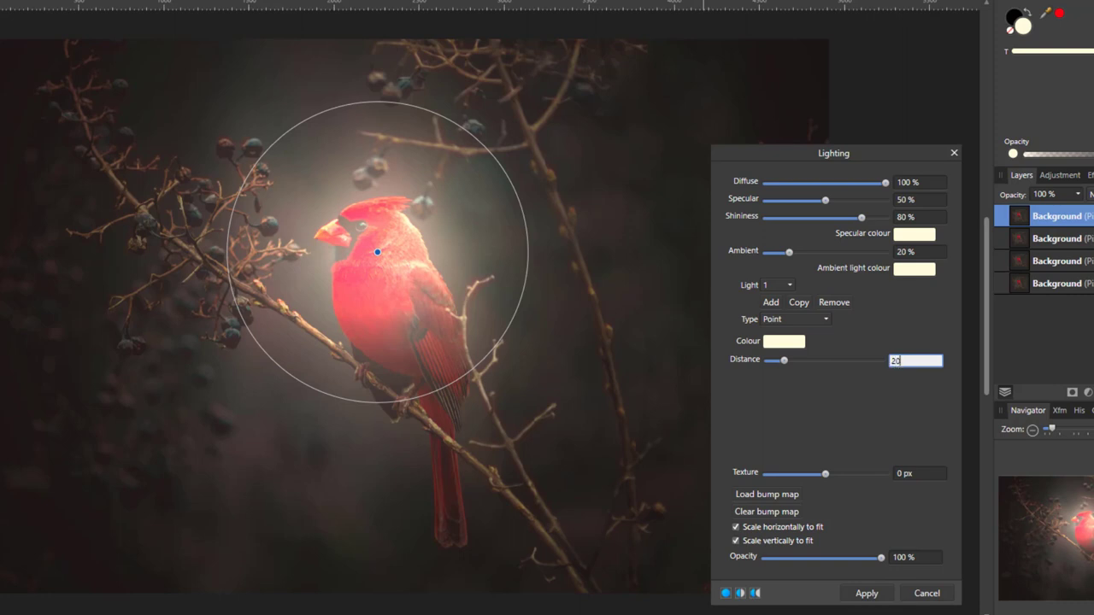
key("Return")
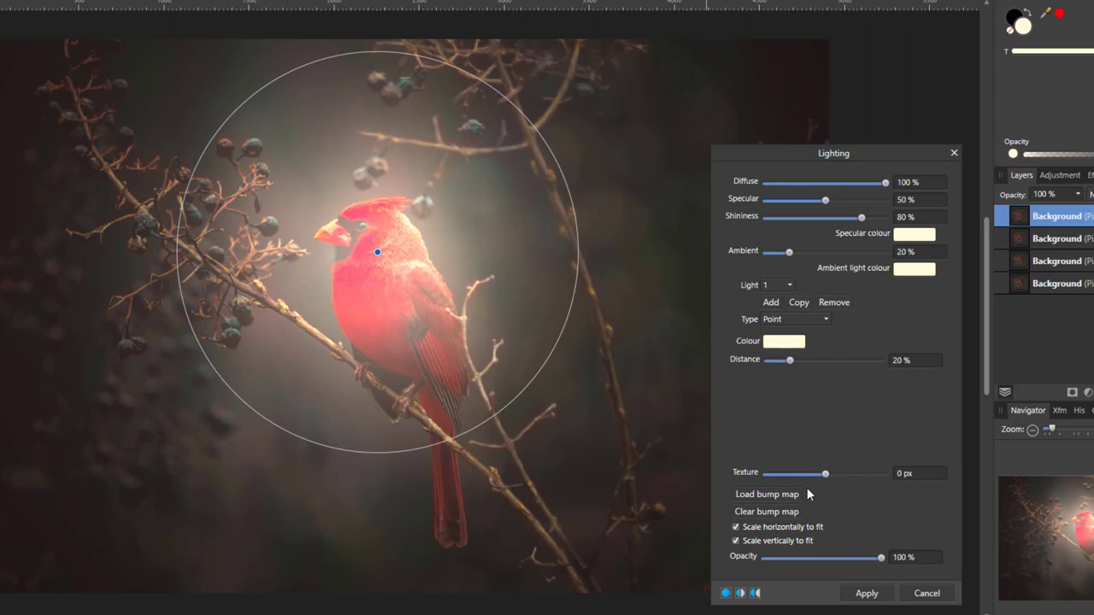
Step: Compare the lighting texture at 100 px and -100 px, set it to 100 px and apply the Lighting filter
left_click_drag(828, 476, 899, 478)
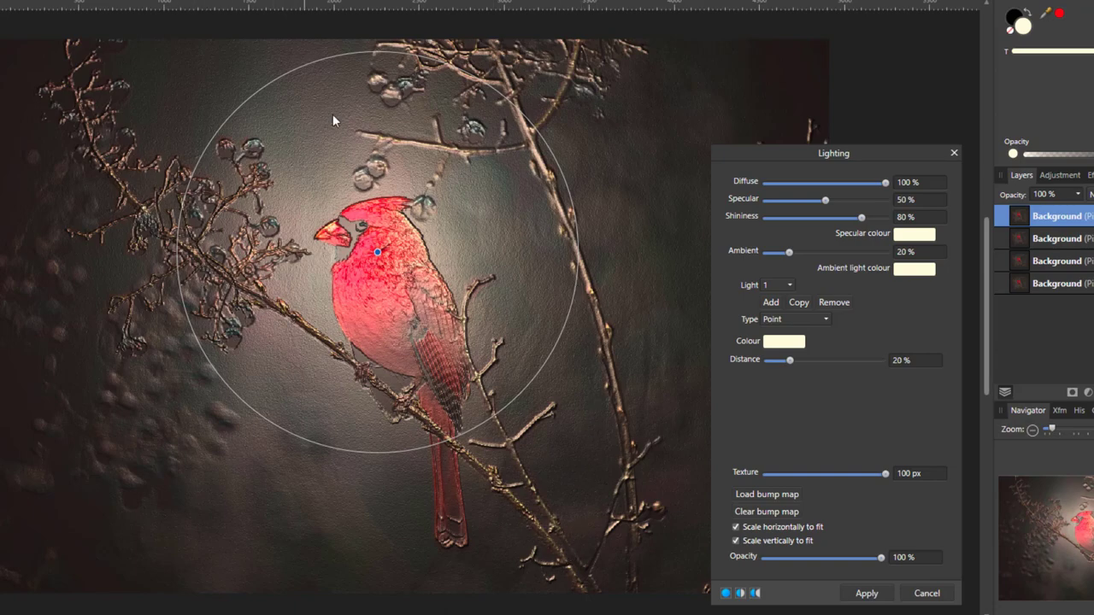
left_click_drag(886, 475, 757, 485)
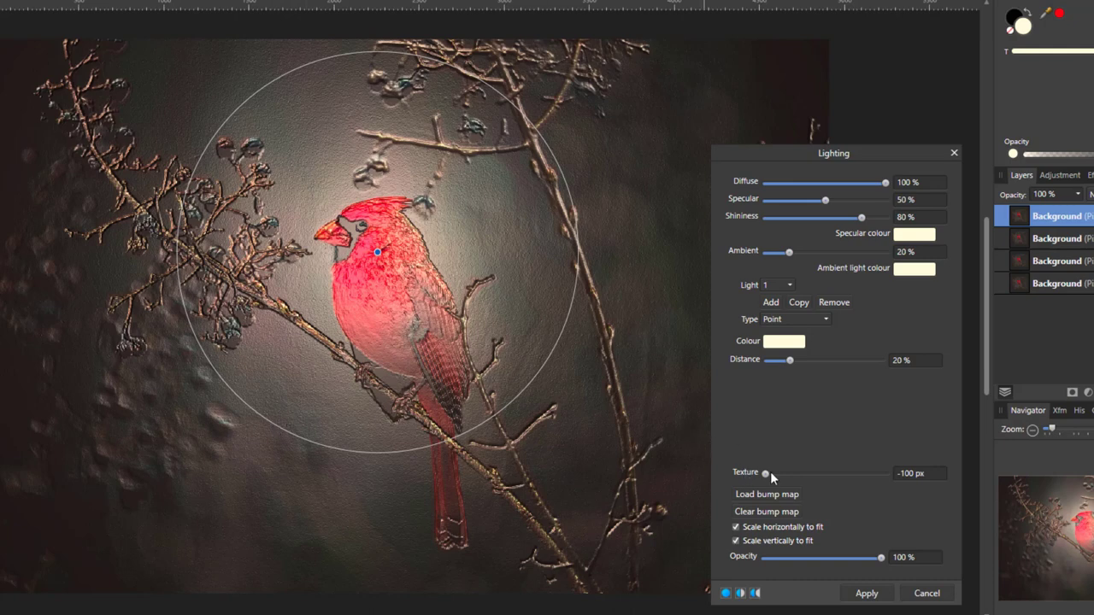
left_click_drag(765, 472, 894, 476)
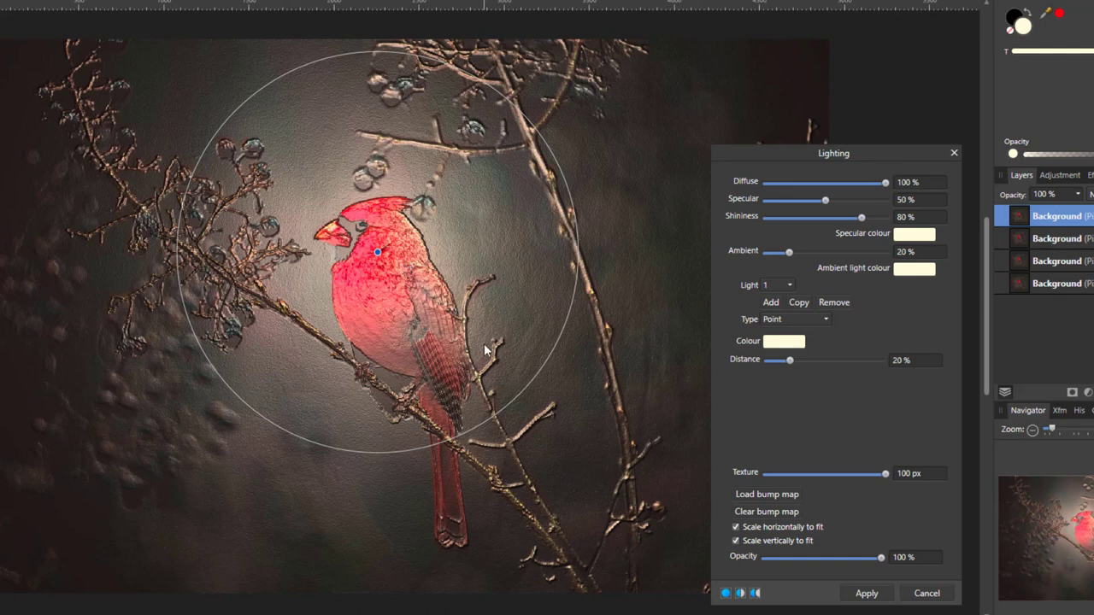
left_click(867, 594)
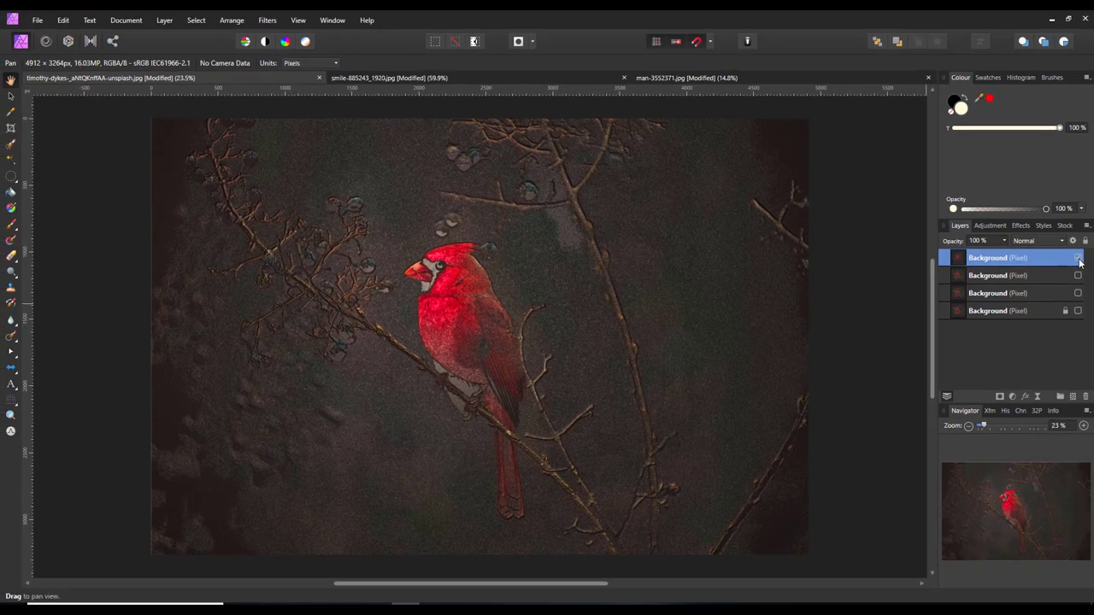
Step: Hide the top layer, show the second layer and add a Black & White adjustment above it
left_click(1077, 258)
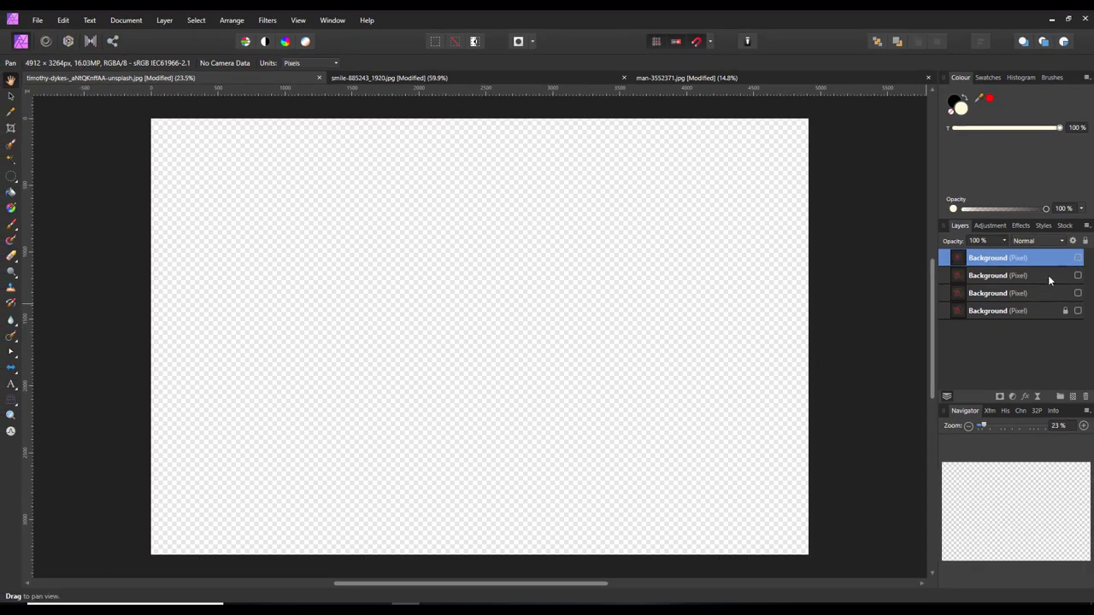
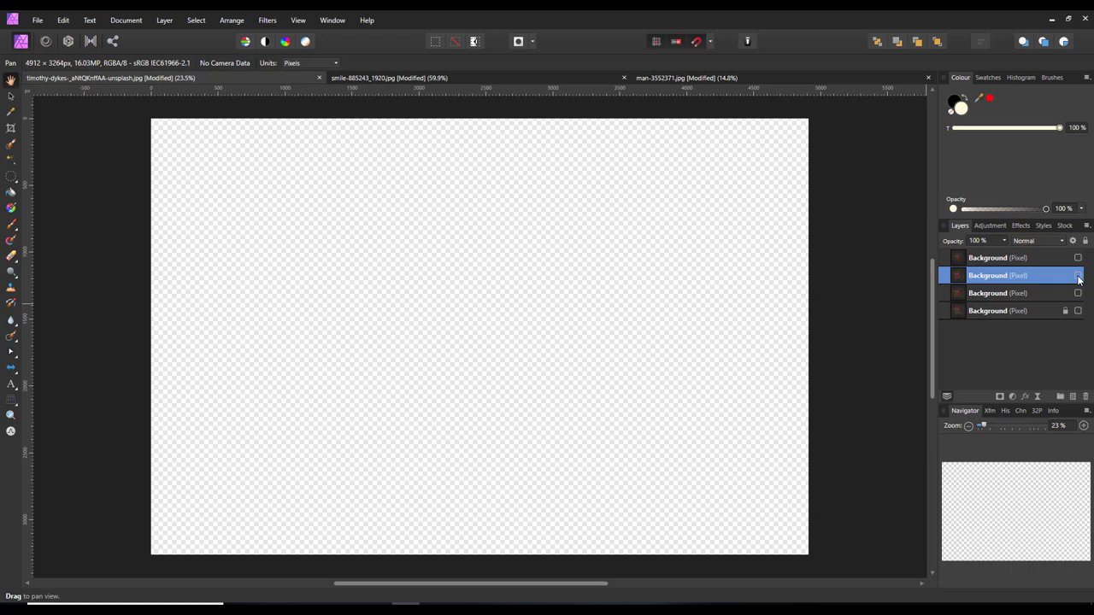
left_click(1078, 275)
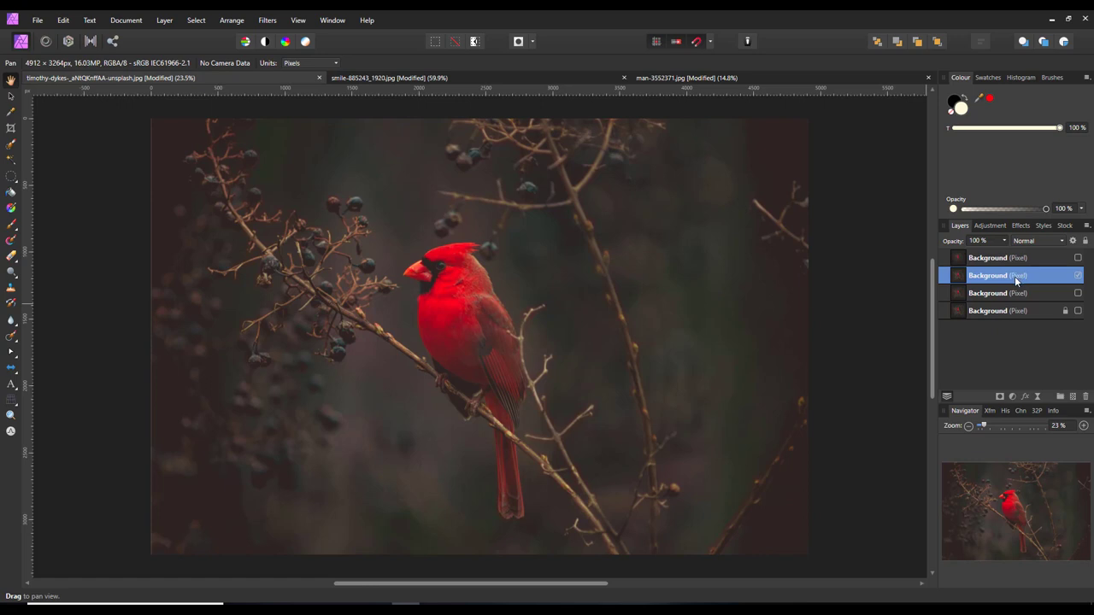
left_click(1014, 398)
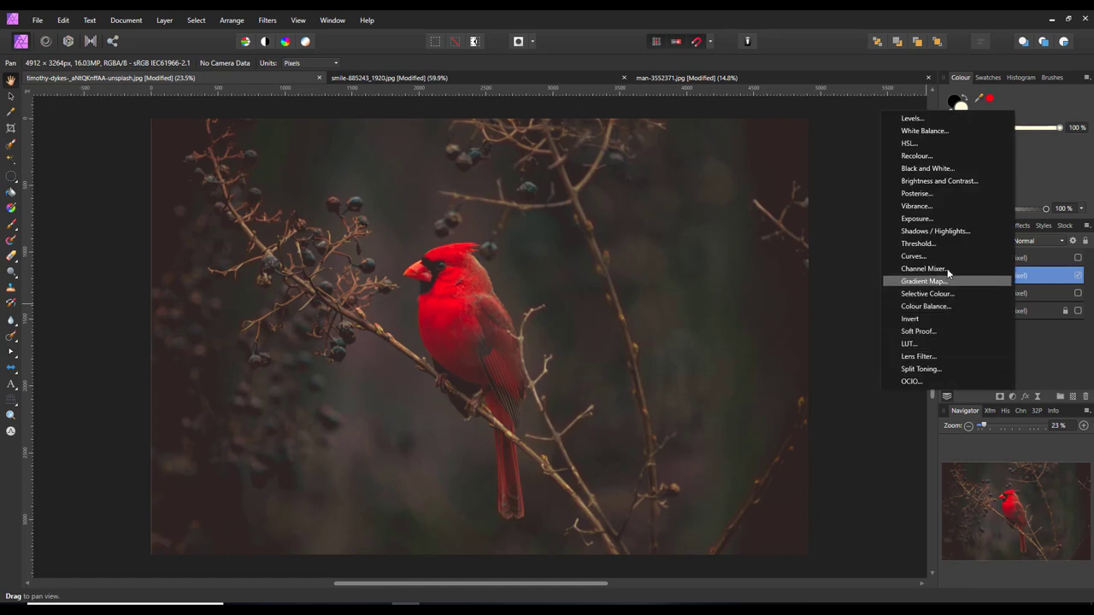
left_click(923, 170)
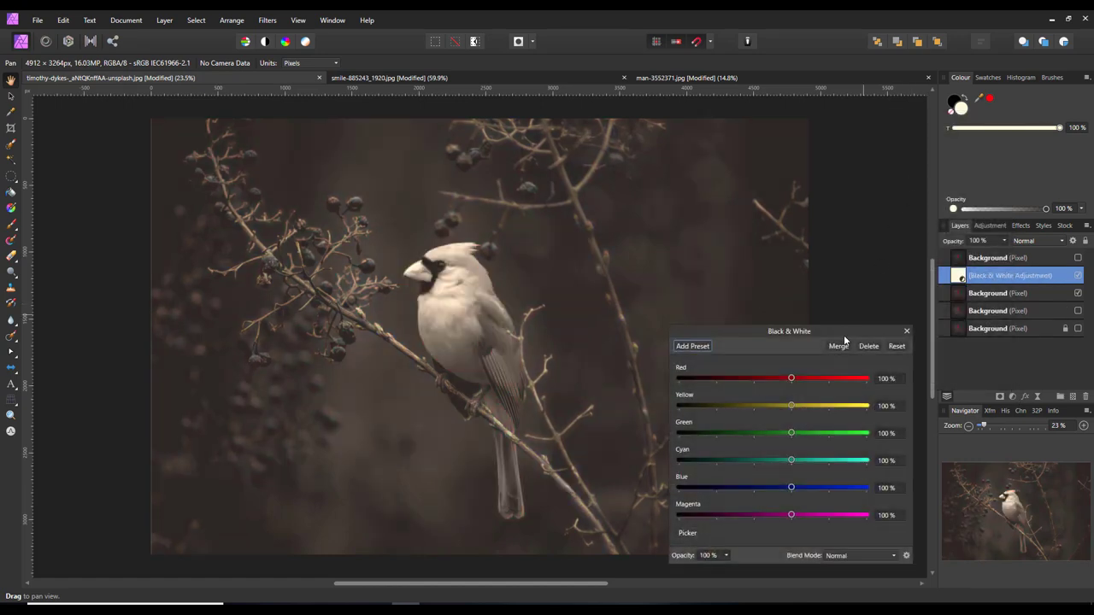
left_click_drag(844, 324, 848, 224)
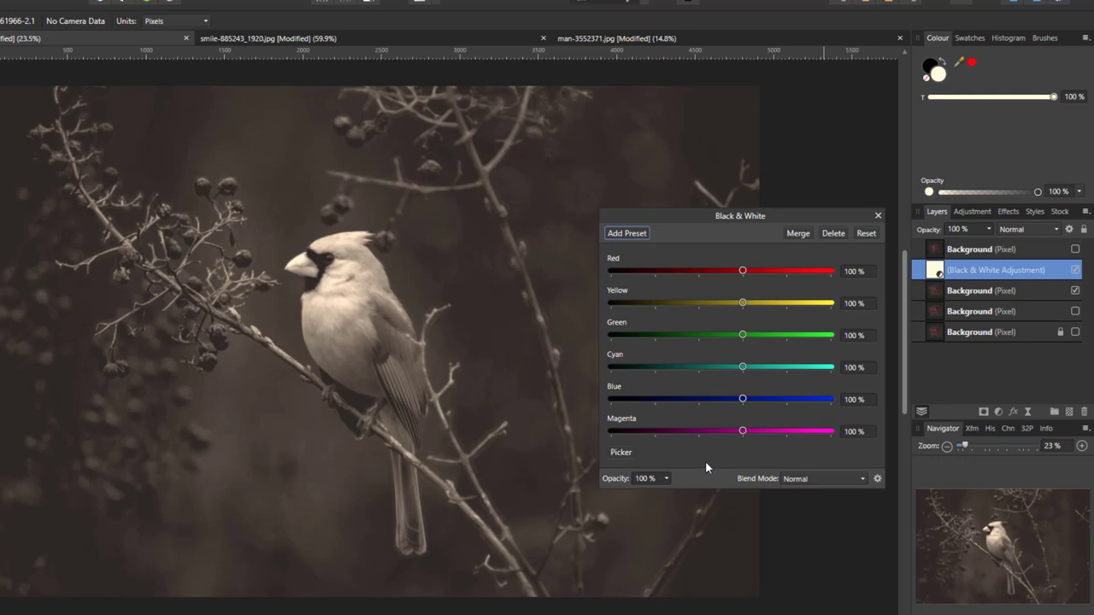
Step: Set the Black & White adjustment's Red to 113 %, Yellow to 136 % and Green to -89 %
left_click(852, 271)
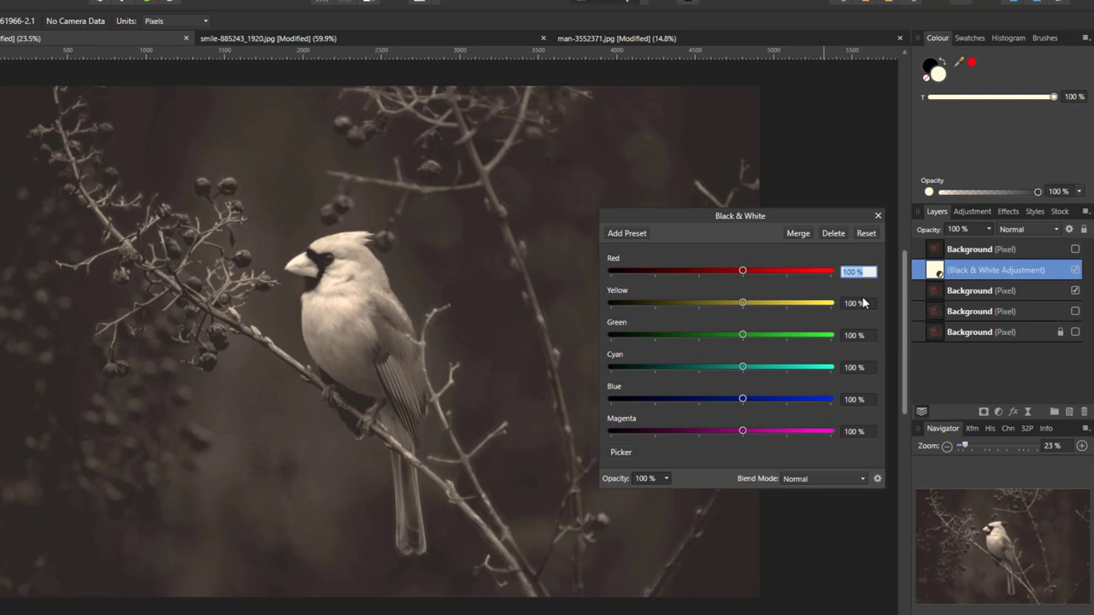
type("113")
key("Return")
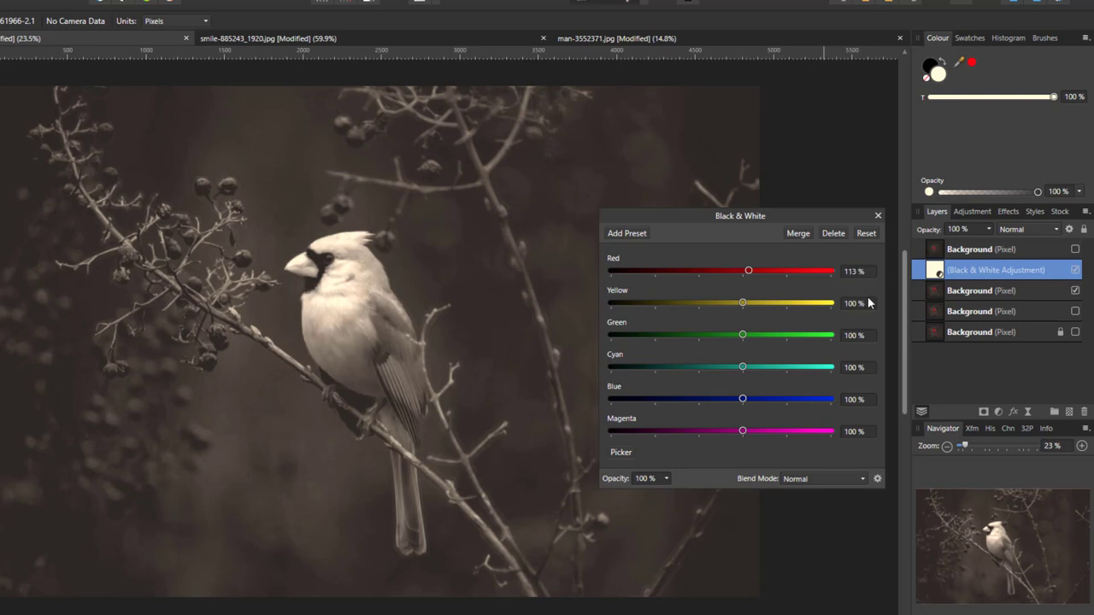
left_click(858, 304)
type("136")
key("Return")
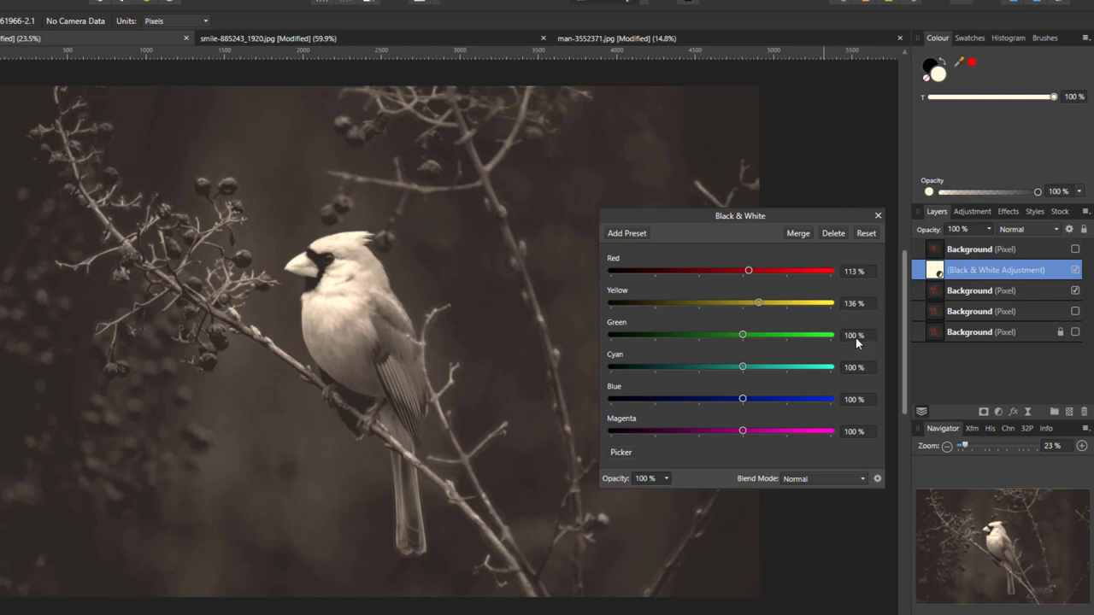
left_click(855, 337)
type("1")
type("80")
key("Return")
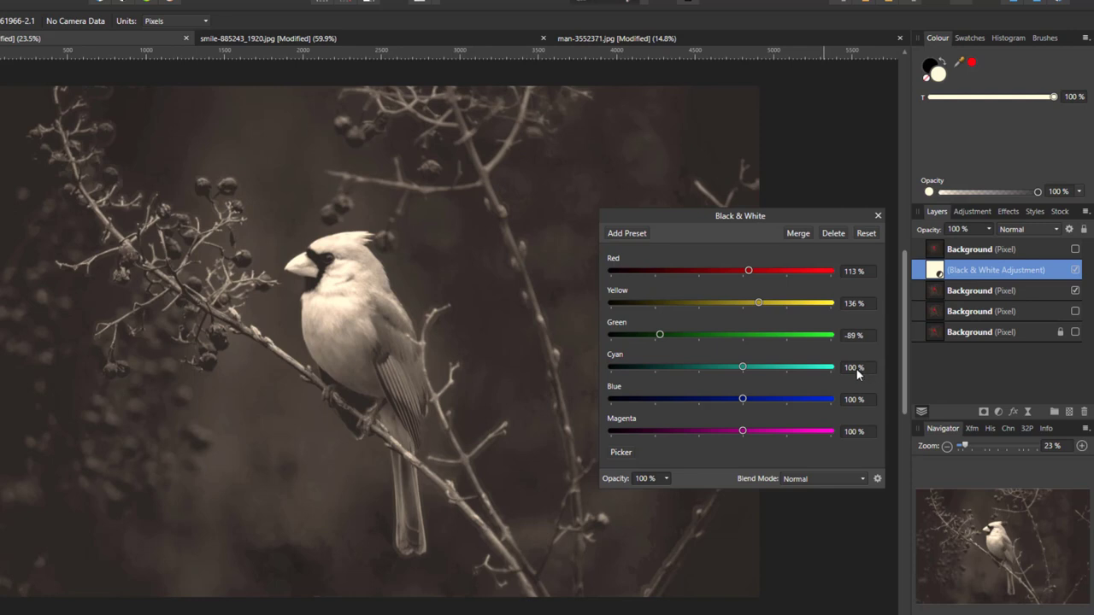
Step: Set the Black & White adjustment's Cyan to -112 % and Magenta to -54 %
left_click(857, 369)
type("-117")
left_click(852, 433)
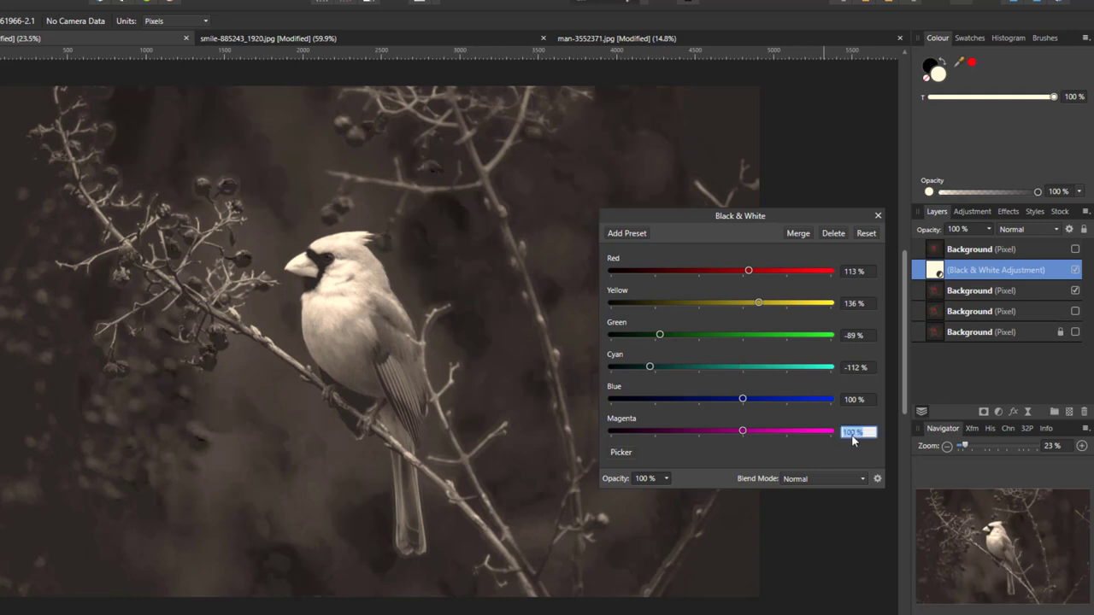
type("-54")
key("Return")
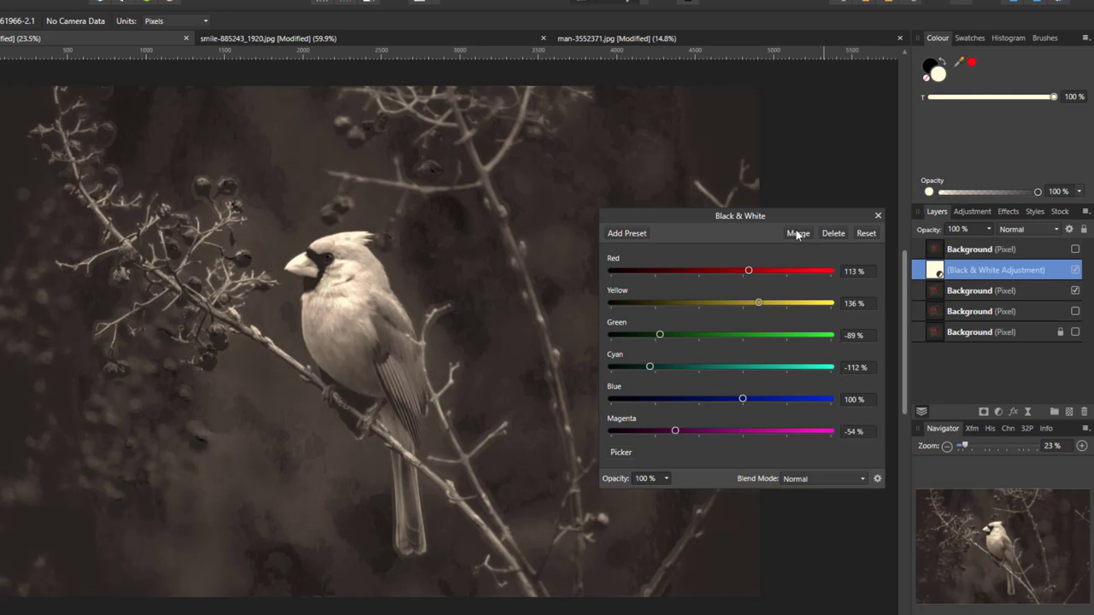
Step: Merge the Black & White adjustment into the second layer
left_click_drag(778, 215, 901, 198)
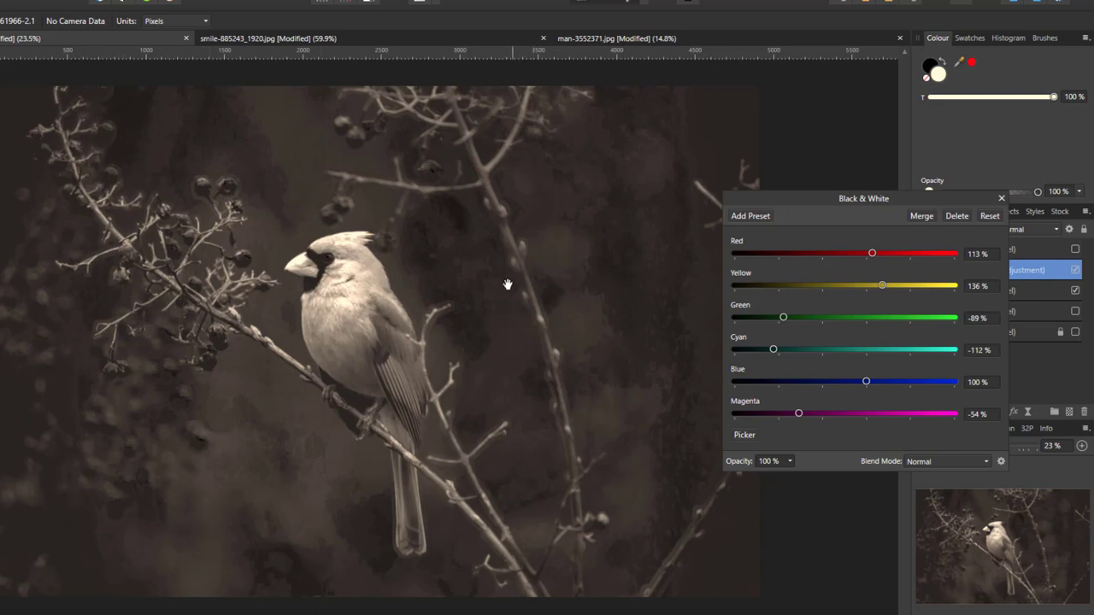
left_click_drag(801, 199, 620, 157)
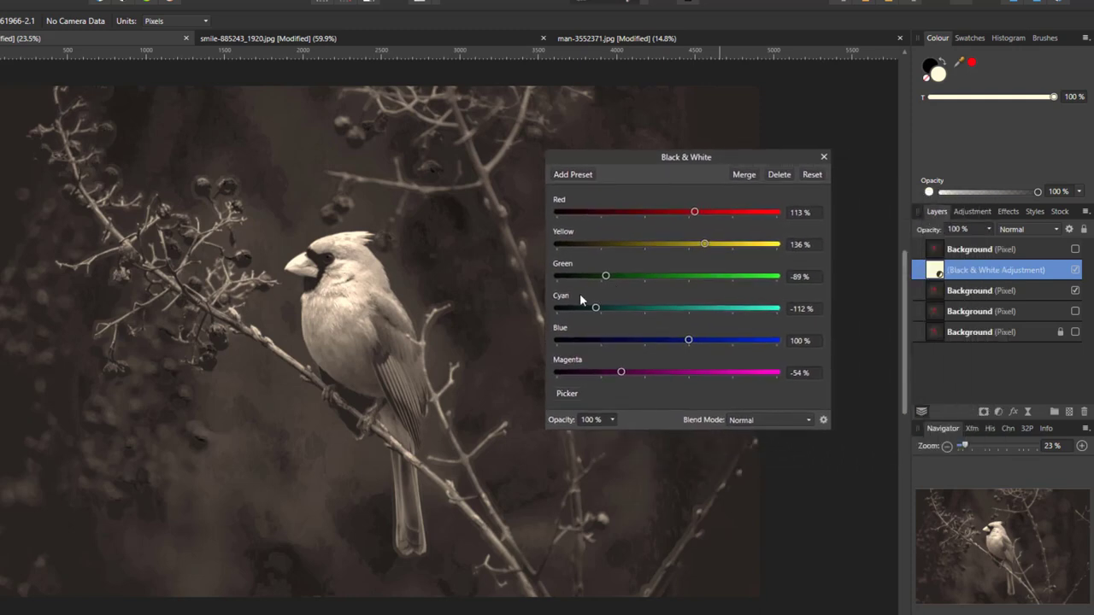
left_click(743, 174)
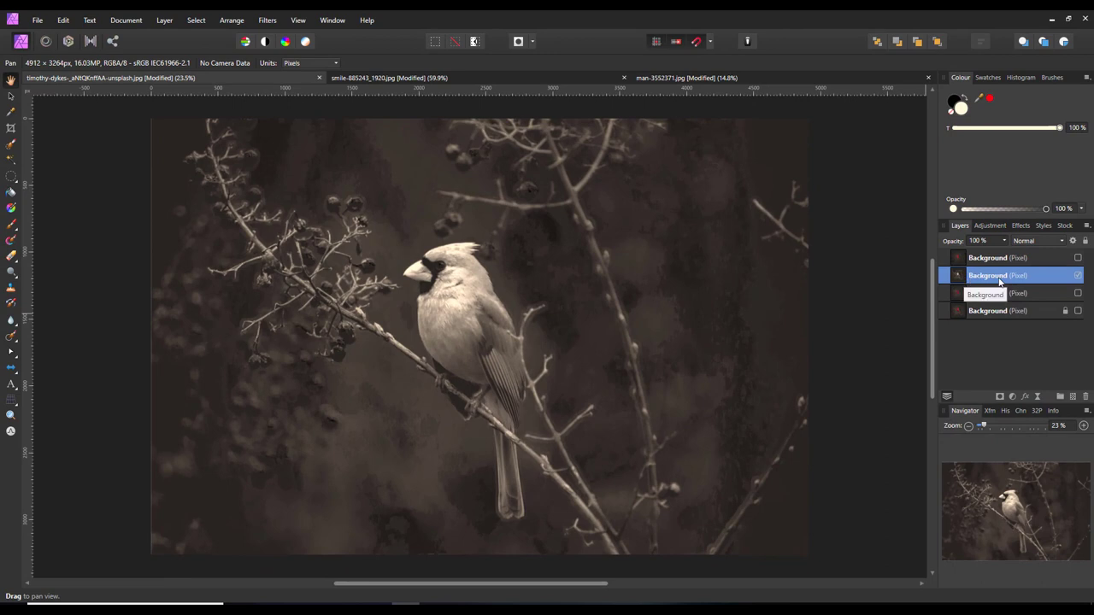
left_click(37, 20)
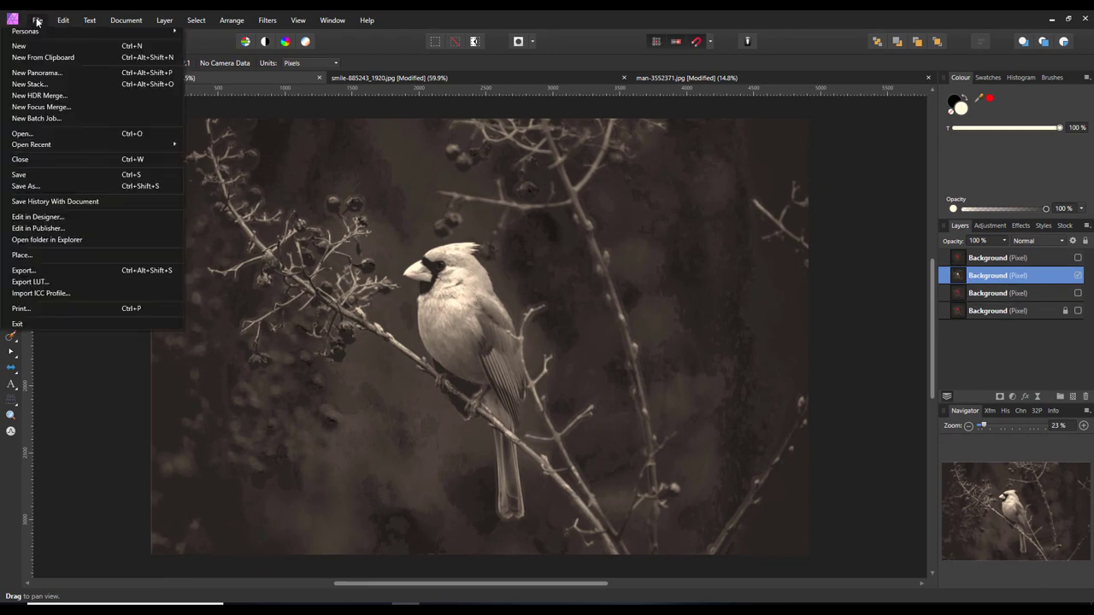
left_click(23, 270)
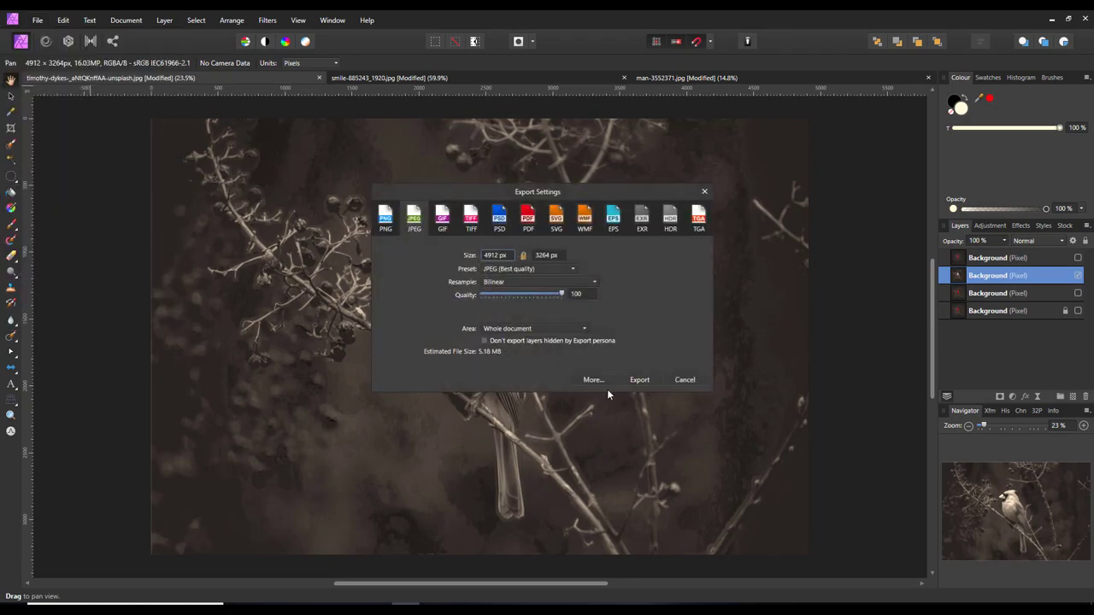
left_click(639, 379)
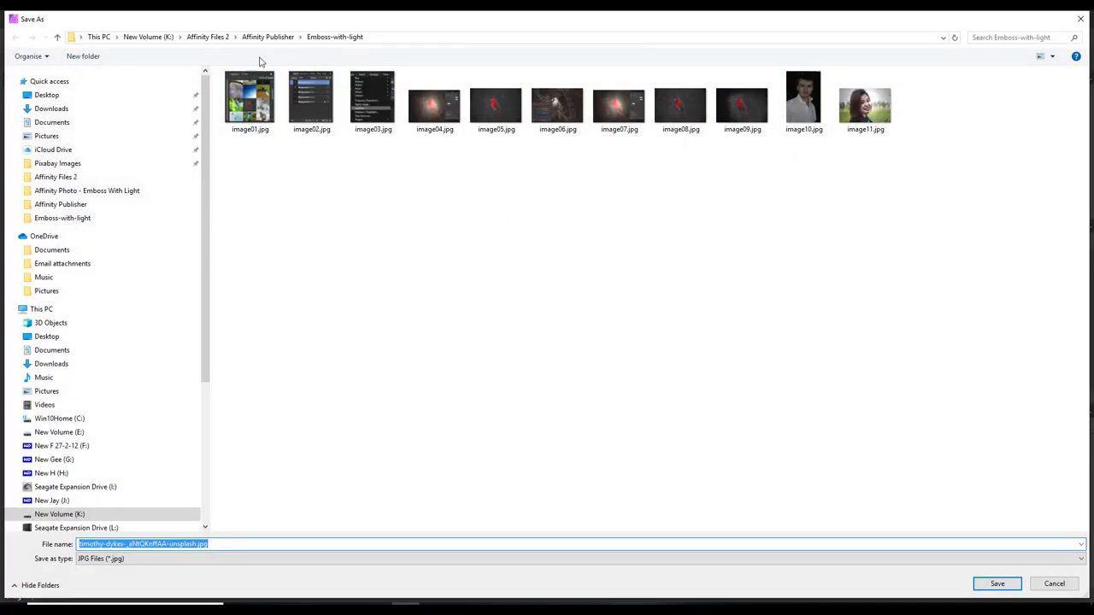
left_click(210, 38)
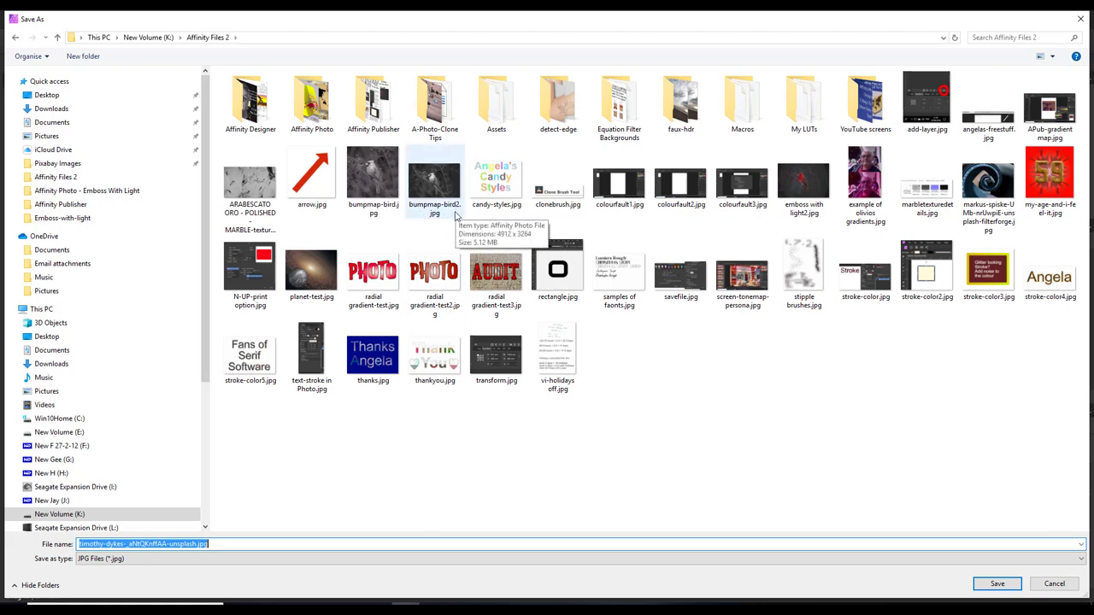
left_click(1054, 585)
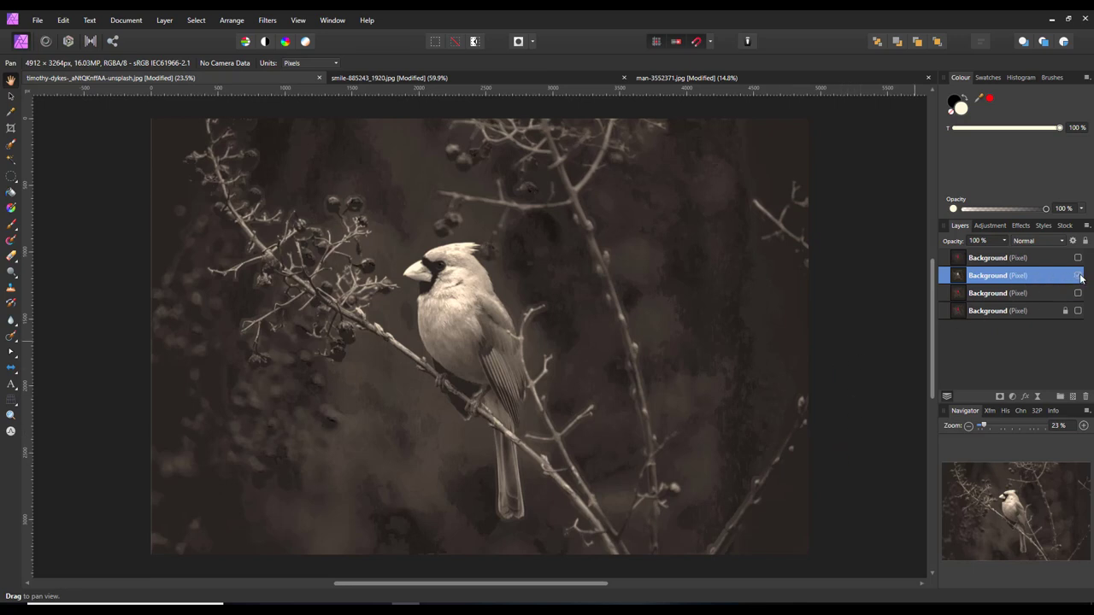
Step: Hide the black-and-white layer, show the third layer and start the Lighting filter on it
left_click(1079, 277)
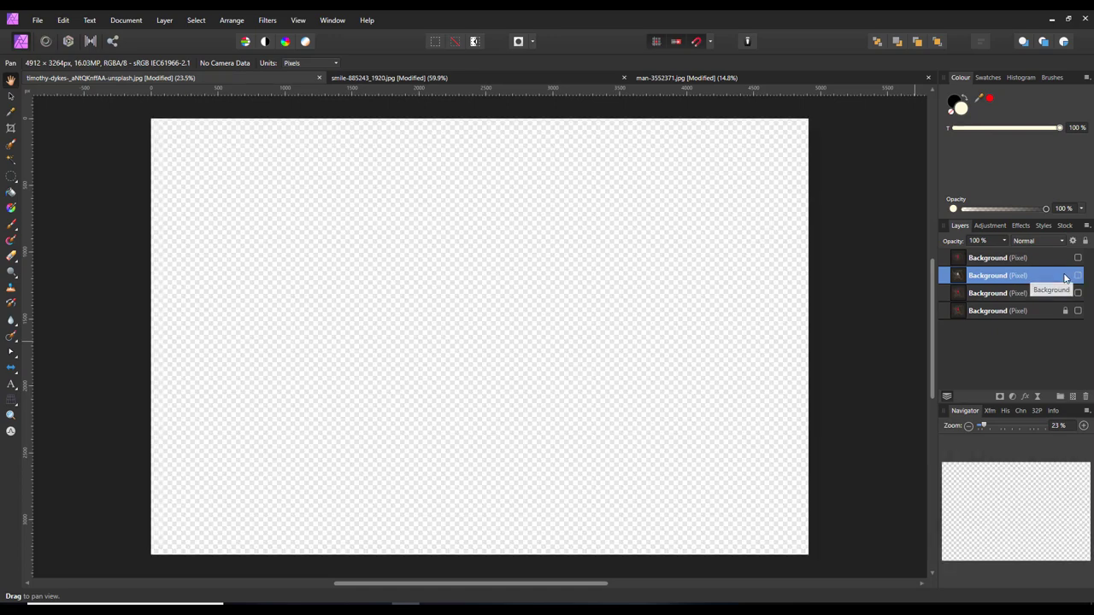
left_click(1052, 295)
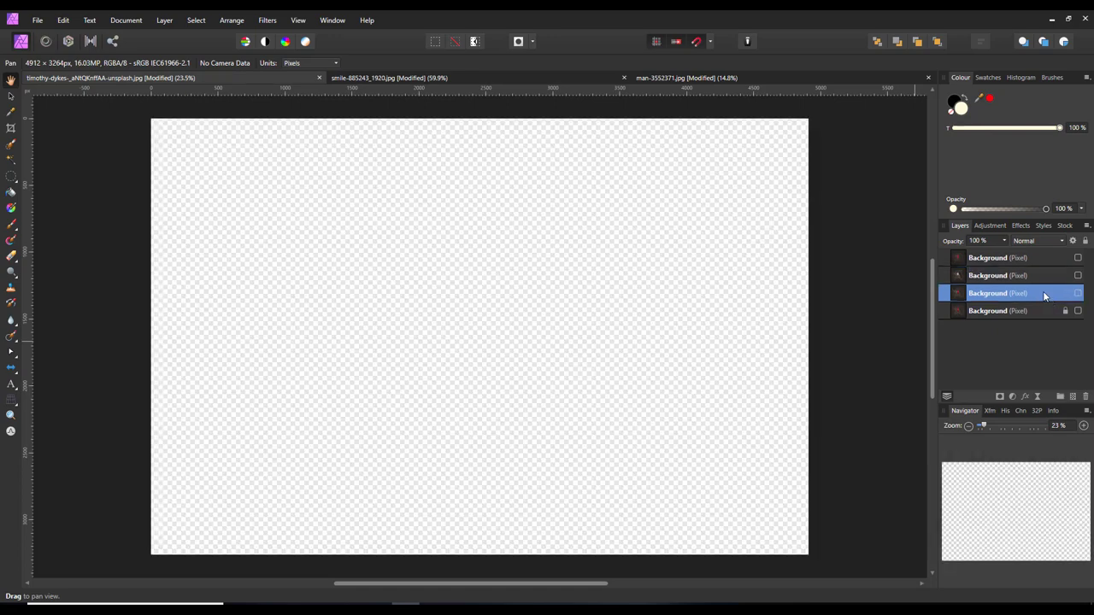
left_click(1079, 294)
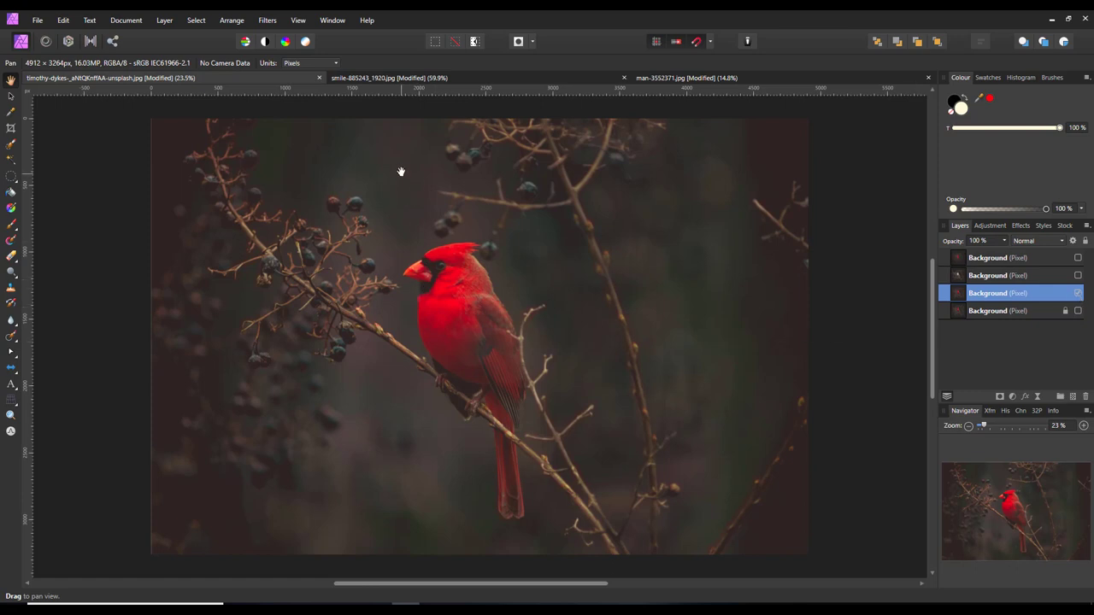
left_click(269, 23)
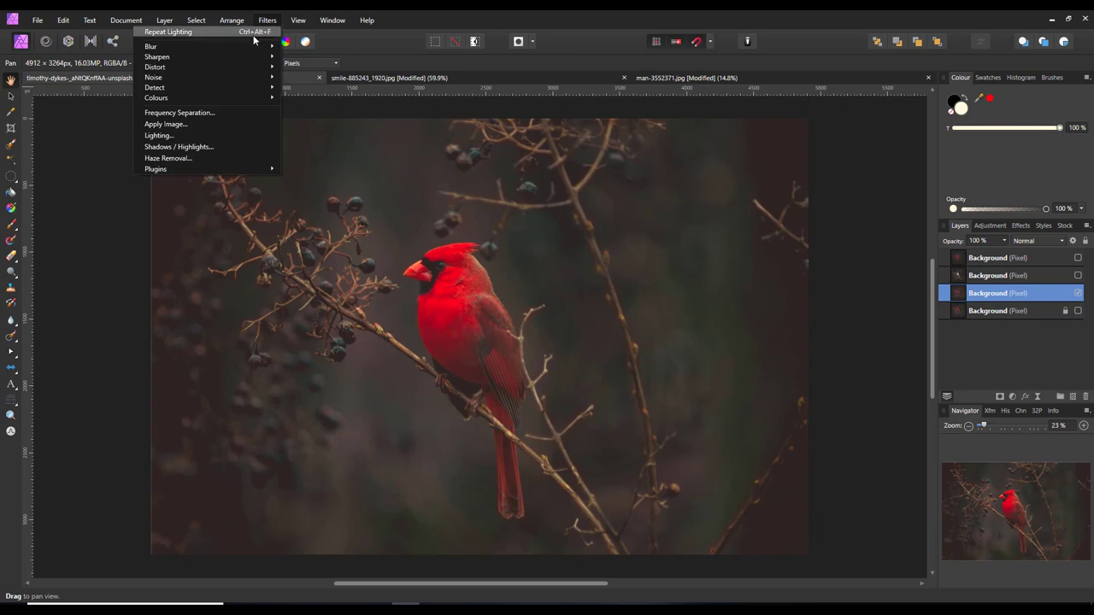
left_click(157, 135)
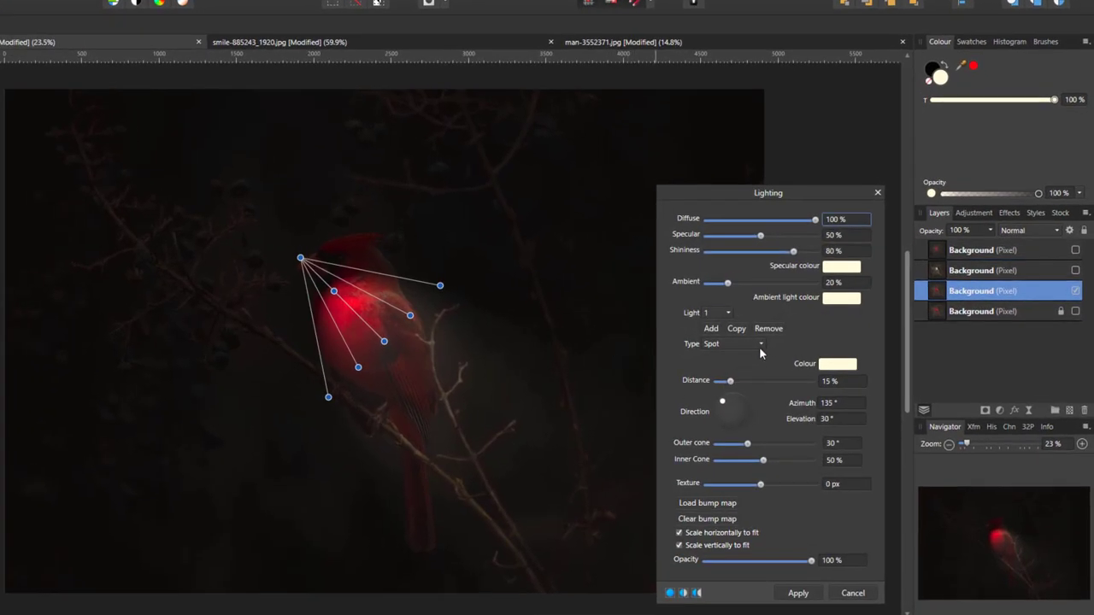
Step: Change the light to a Point light with a distance of 20 % and place it just below the cardinal's head
left_click(760, 345)
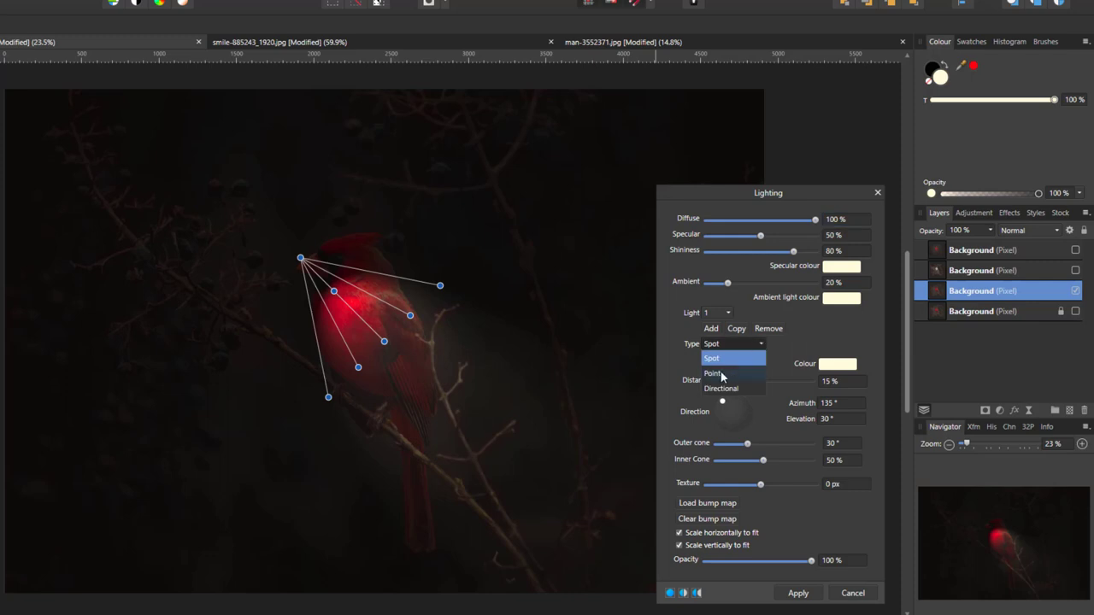
left_click(721, 371)
left_click(840, 382)
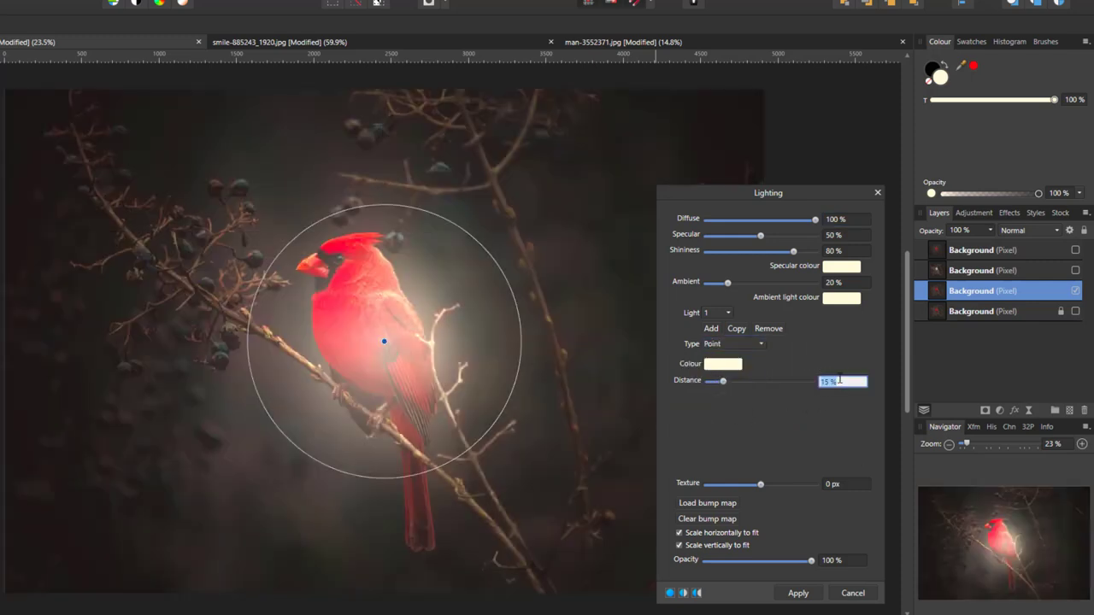
key("BackSpace")
type("20")
key("Return")
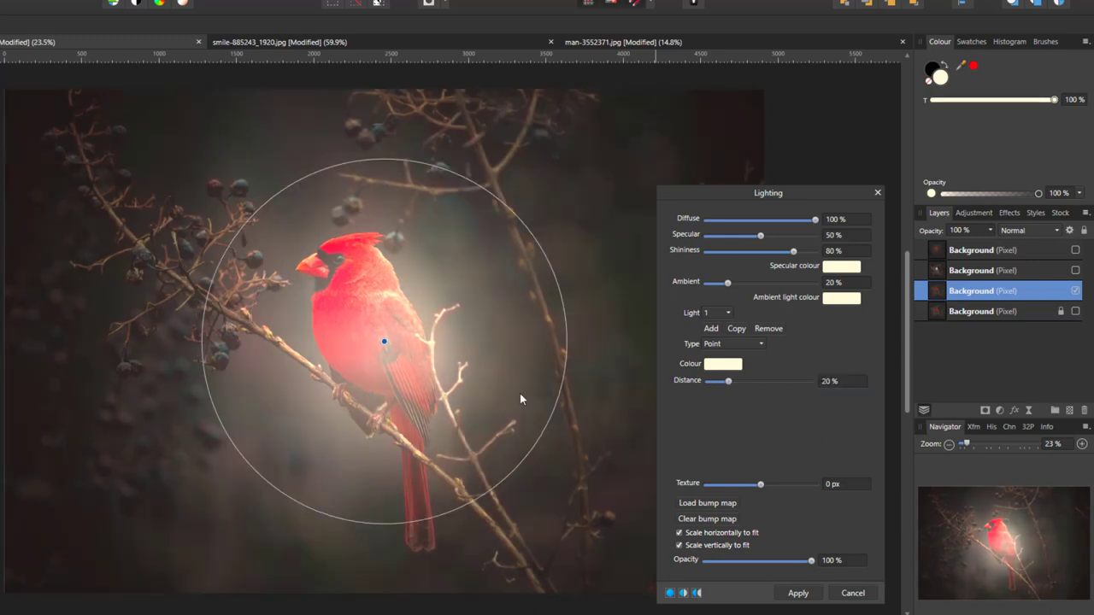
left_click_drag(383, 342, 353, 276)
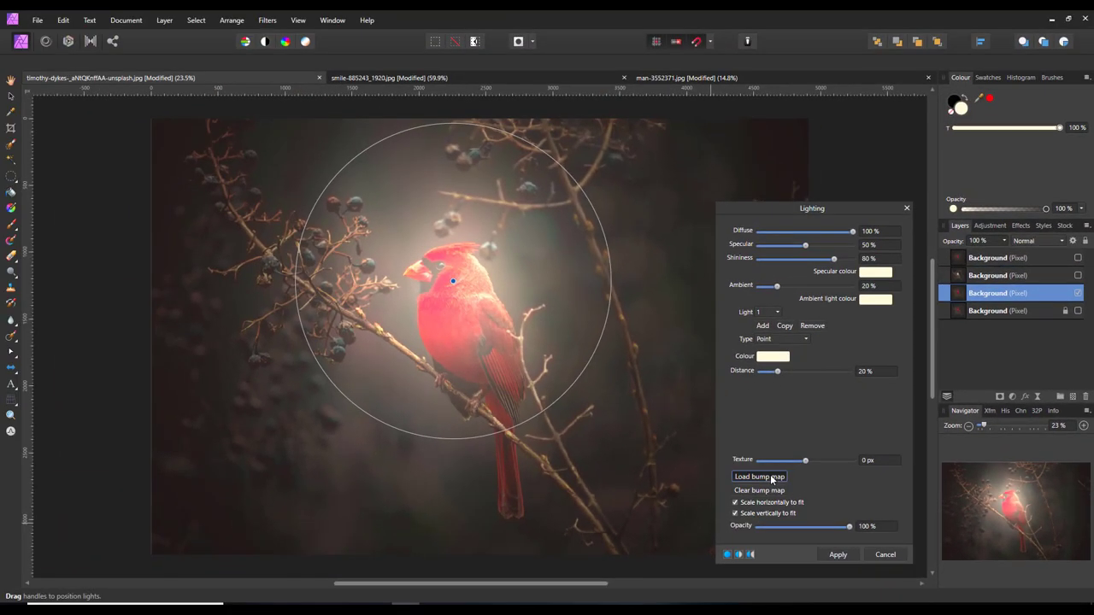
Step: Apply the Lighting filter with bumpmap-bird2.jpg from the Affinity Files 2 folder as bump map and a texture of 100 px
left_click(770, 476)
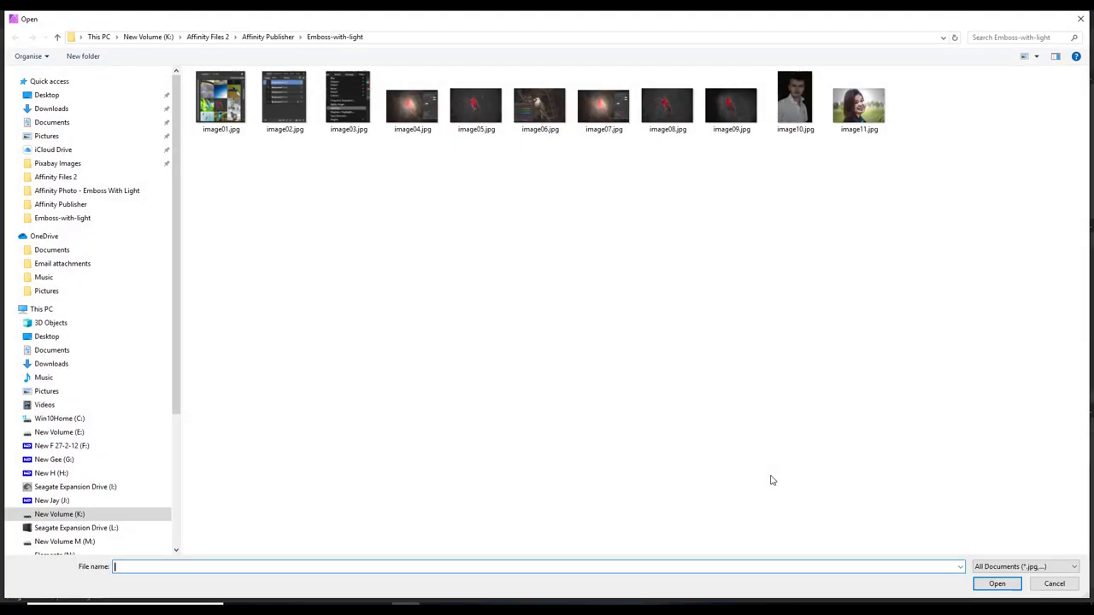
left_click(206, 39)
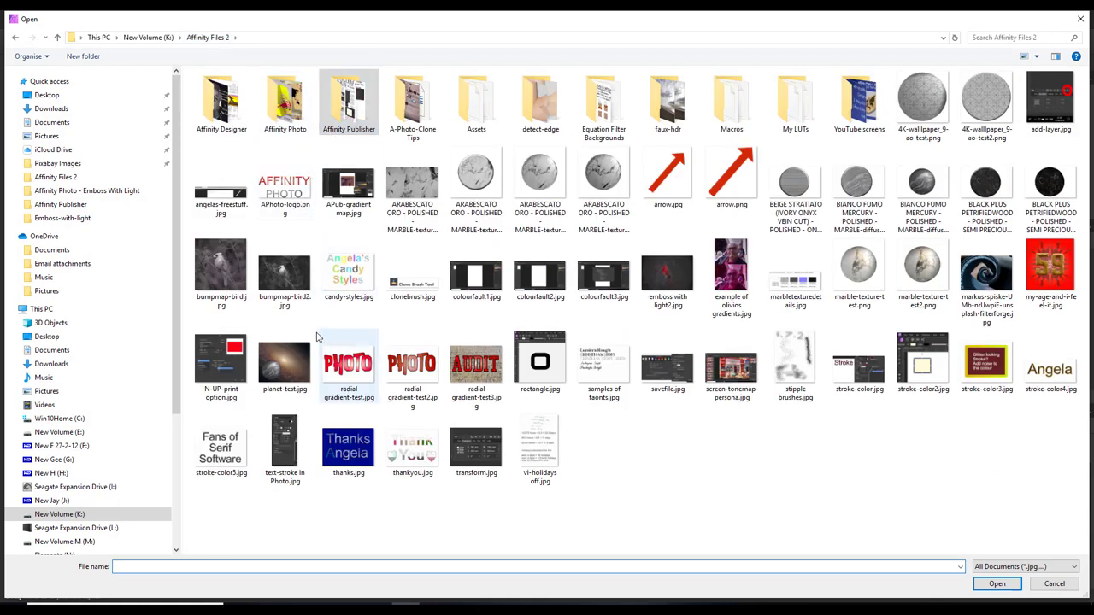
left_click(285, 275)
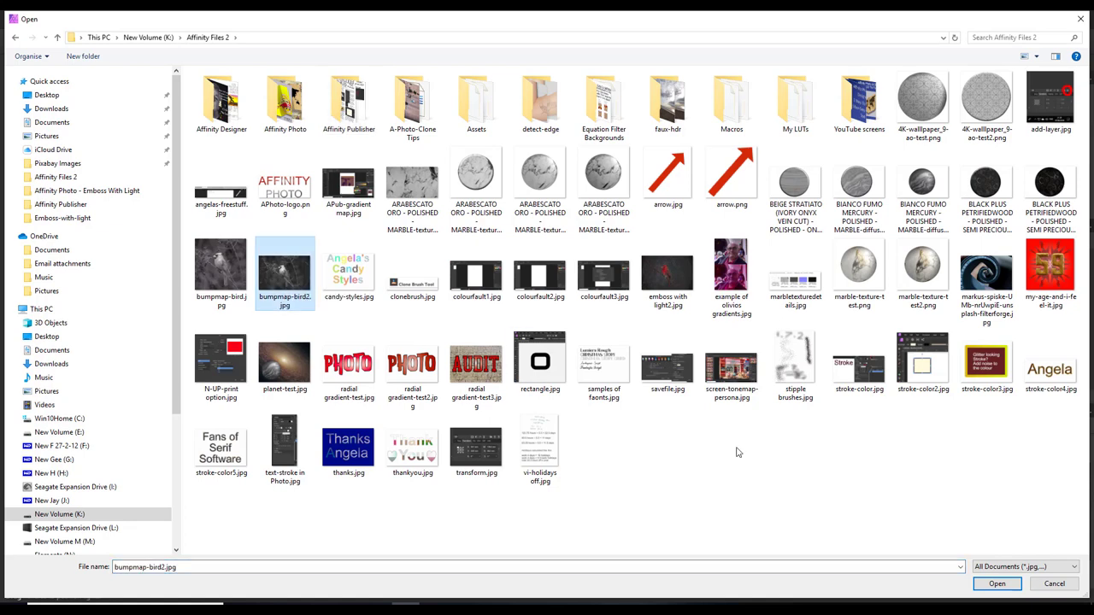
left_click(996, 585)
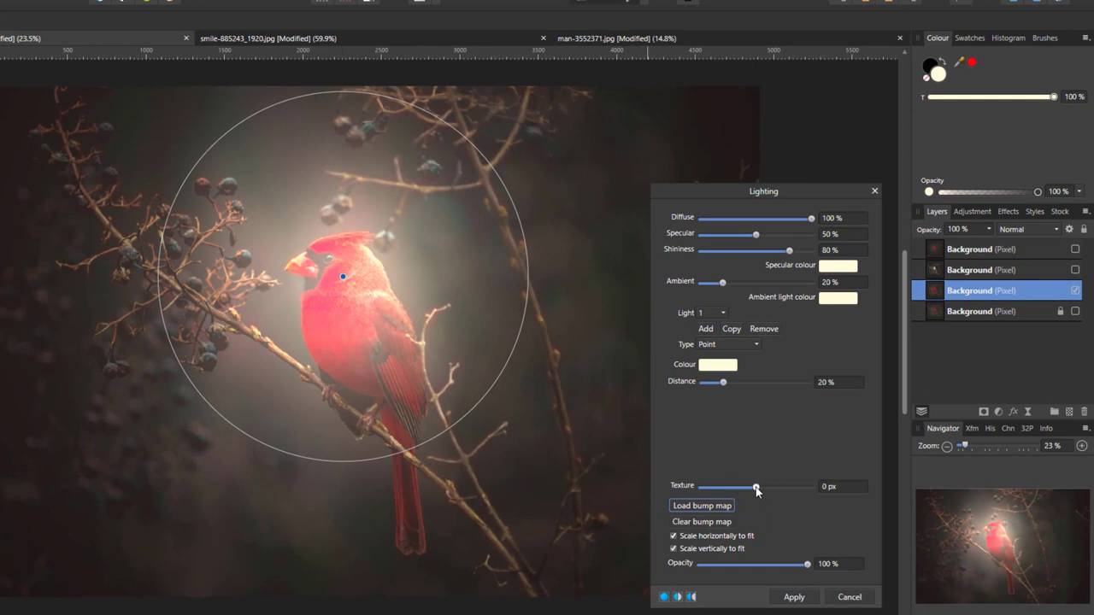
left_click_drag(756, 489, 816, 495)
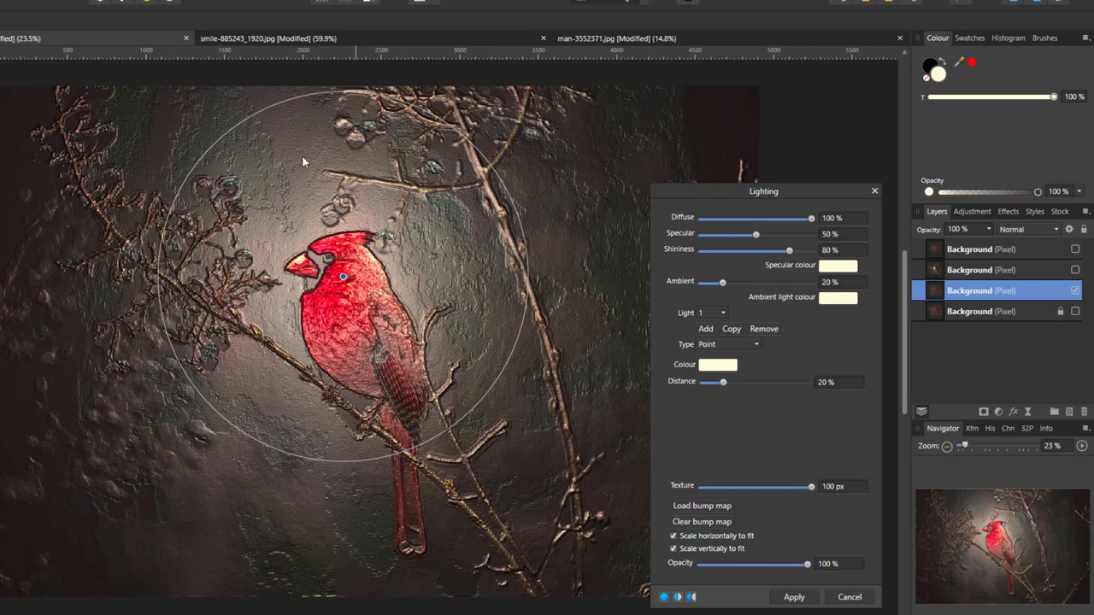
left_click(794, 597)
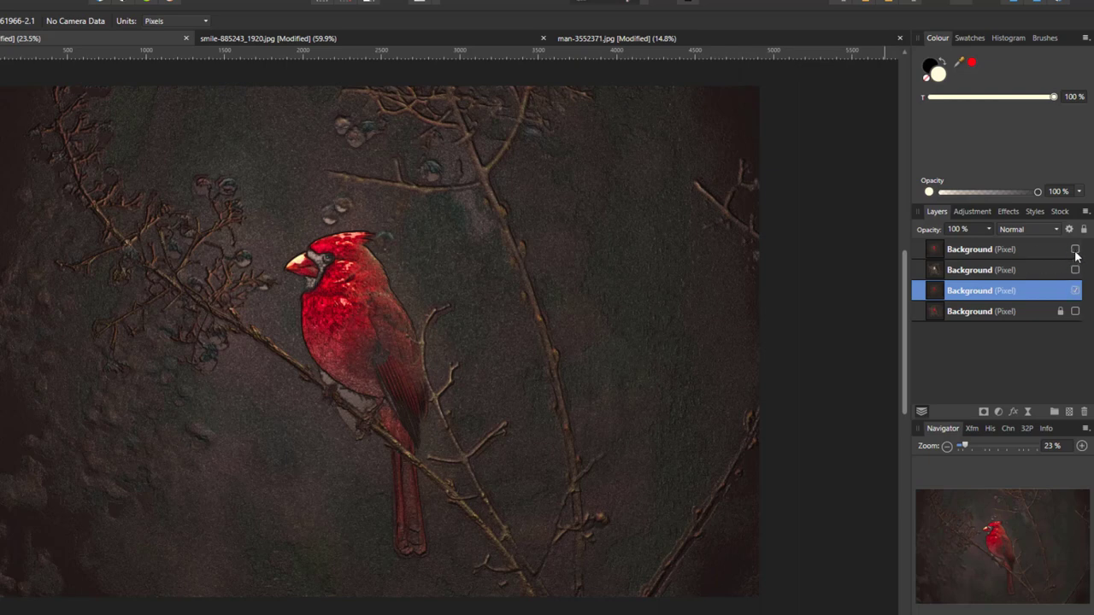
Step: Compare the bump-mapped cardinal with the texture-only version on the top layer
left_click(1075, 250)
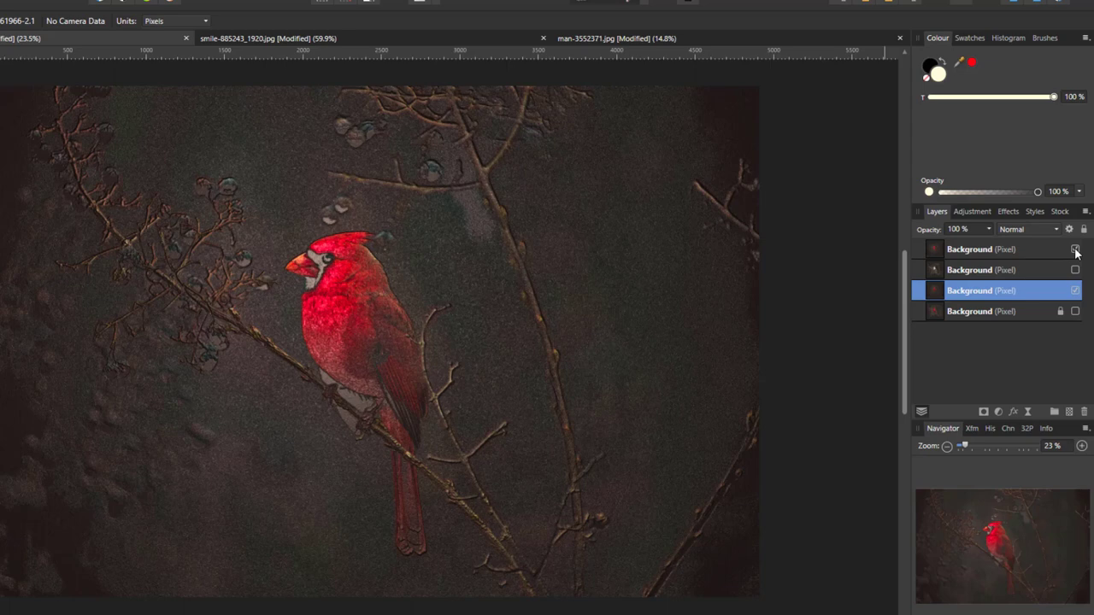
left_click(1076, 249)
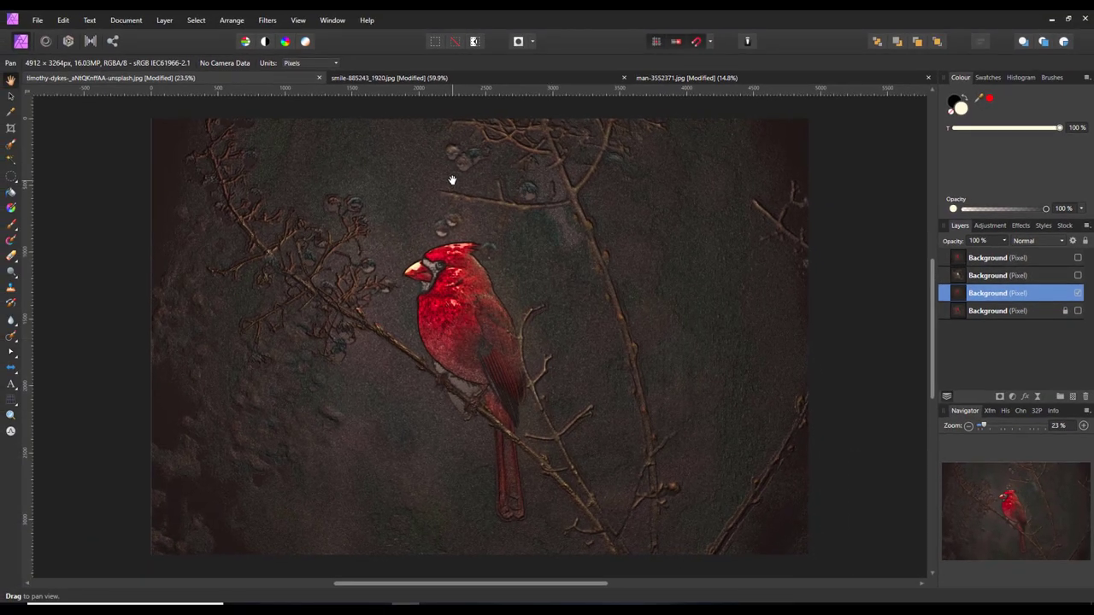
Step: Switch to smile-885243_1920.jpg and start the Lighting filter on it with a Point light
left_click(490, 76)
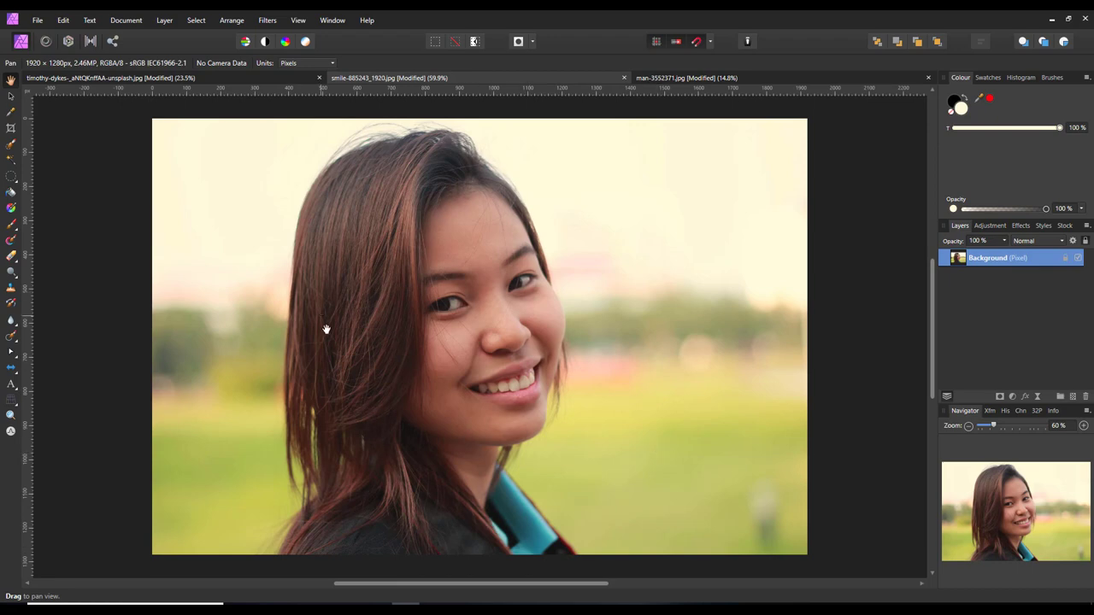
left_click(268, 19)
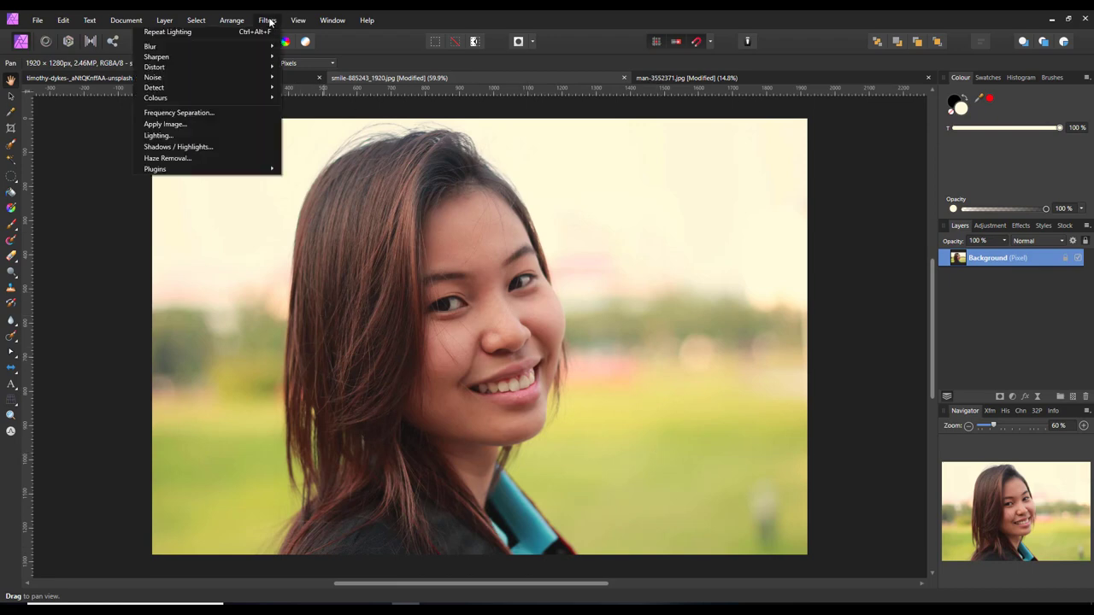
left_click(171, 135)
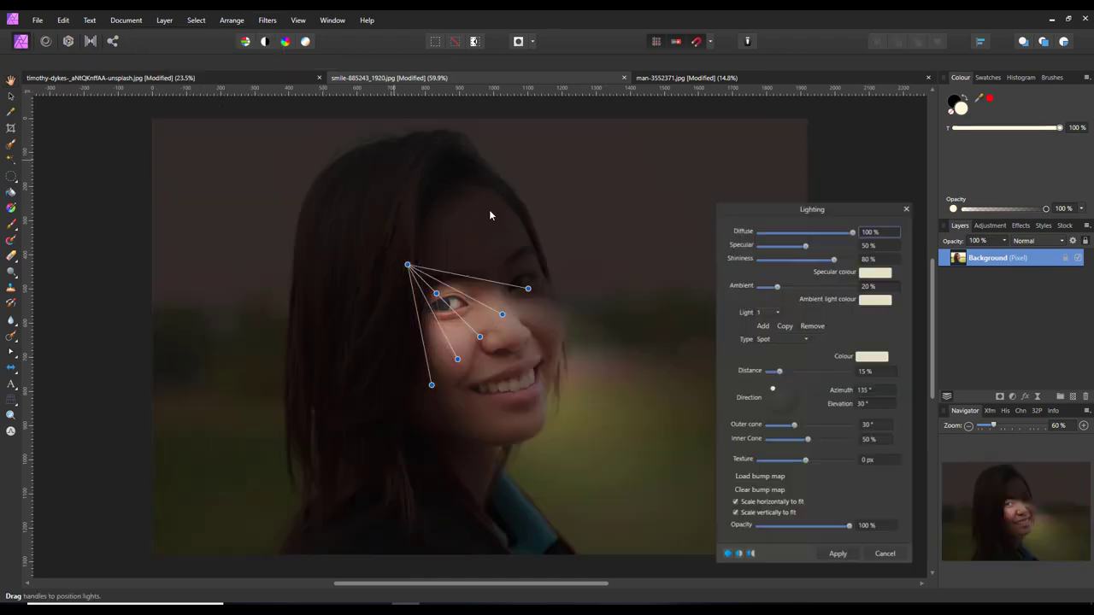
left_click(796, 341)
left_click(763, 365)
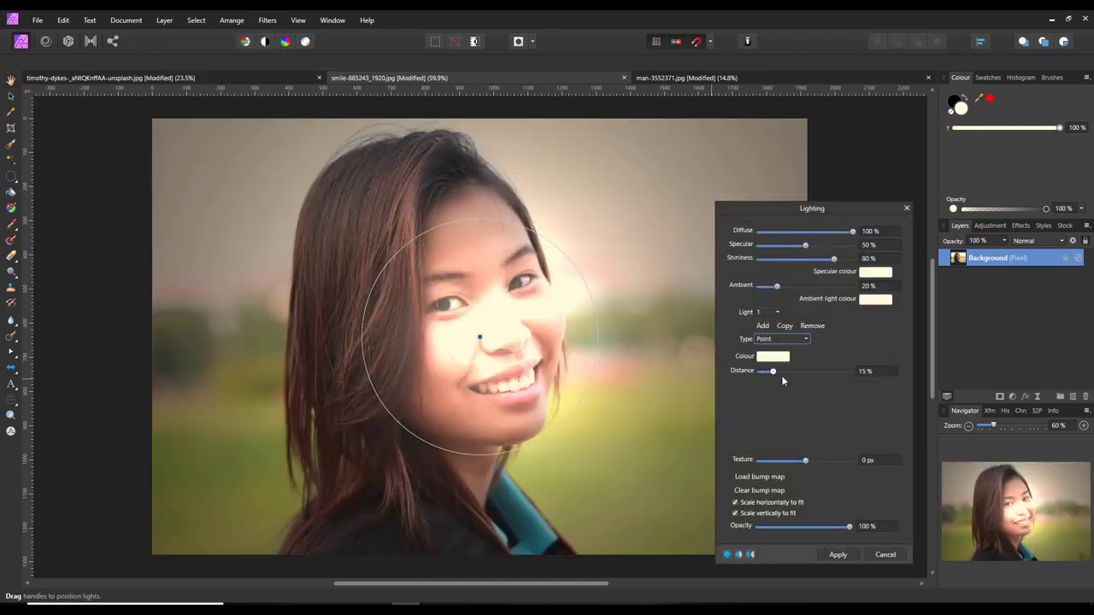
Step: Set the light's distance to 20 %, place it between the woman's eyes and apply the filter with a texture of 100 px
left_click(869, 374)
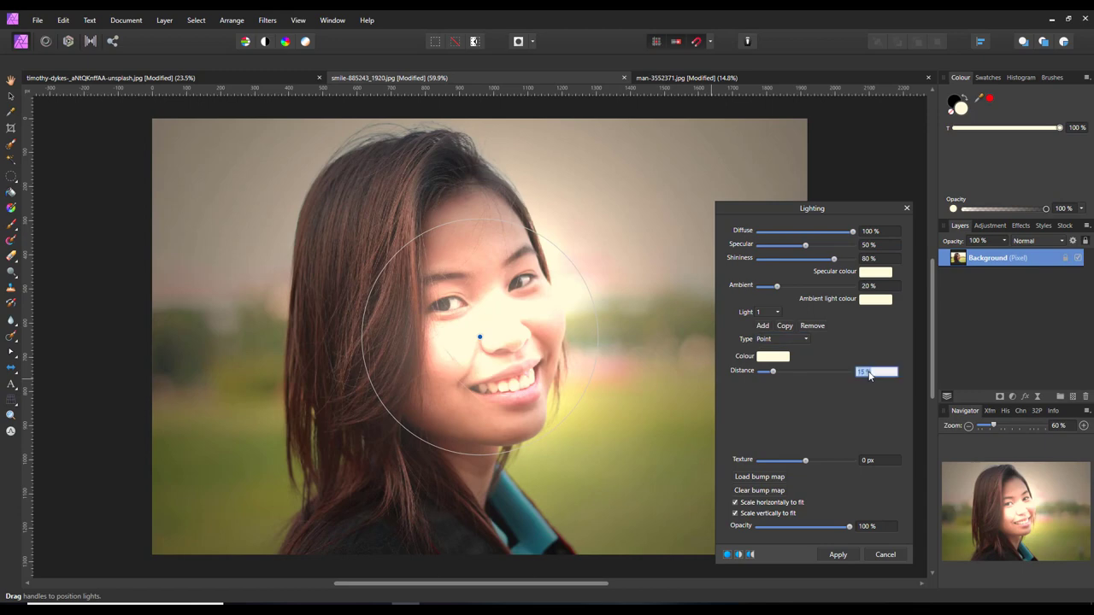
type("20")
key("Return")
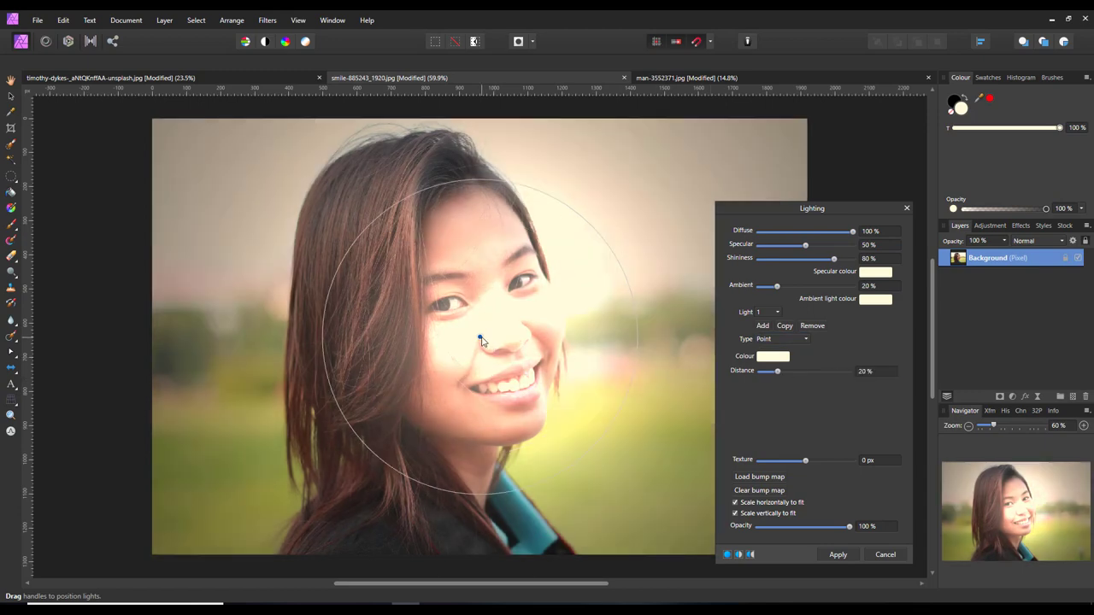
left_click_drag(481, 339, 482, 295)
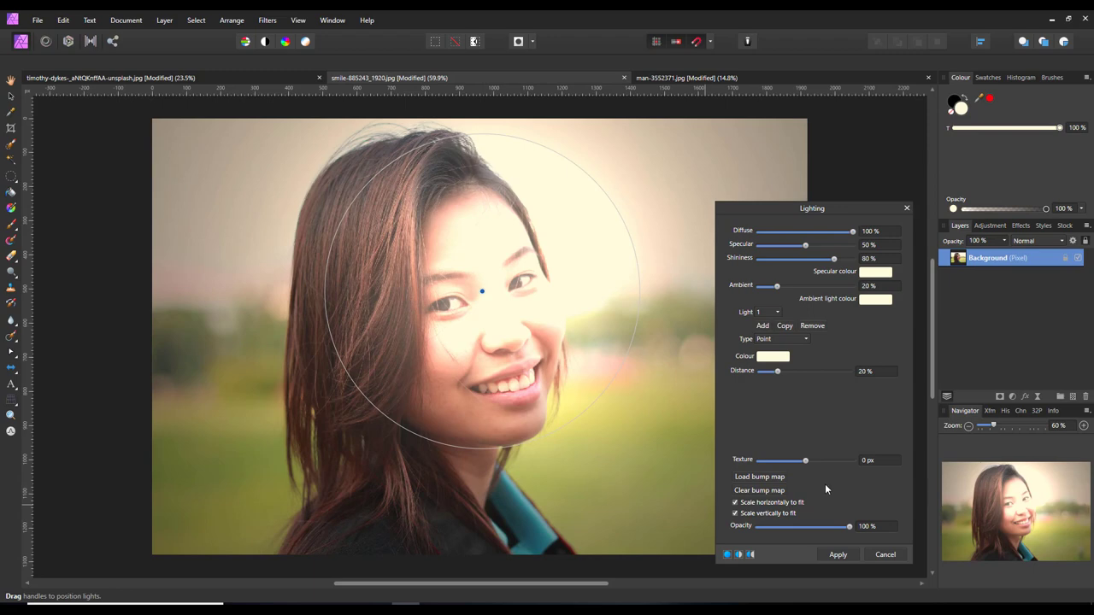
left_click_drag(807, 464, 871, 470)
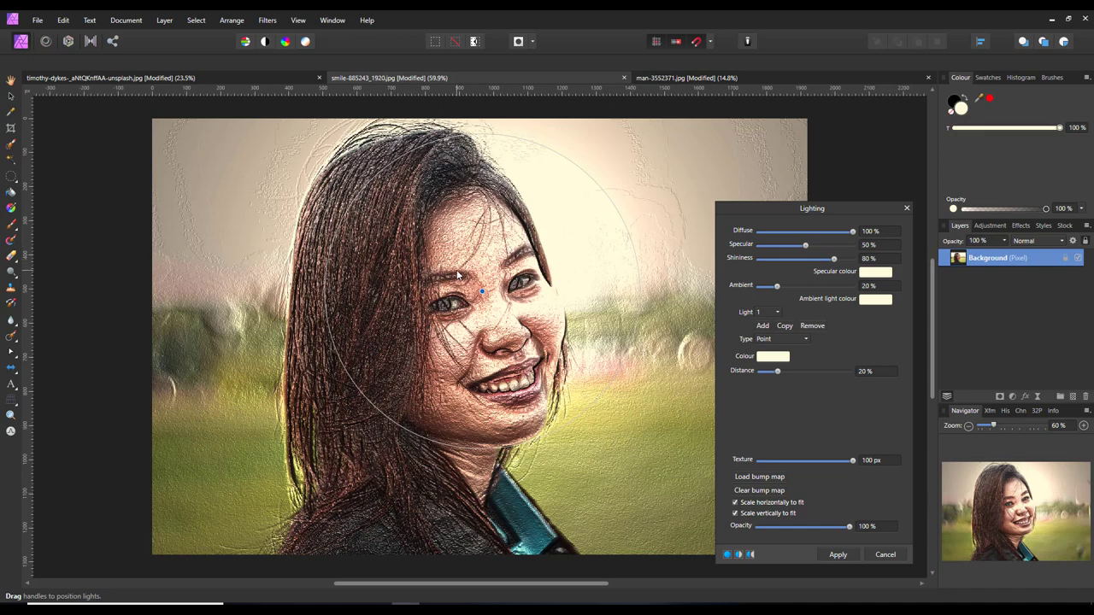
left_click(837, 555)
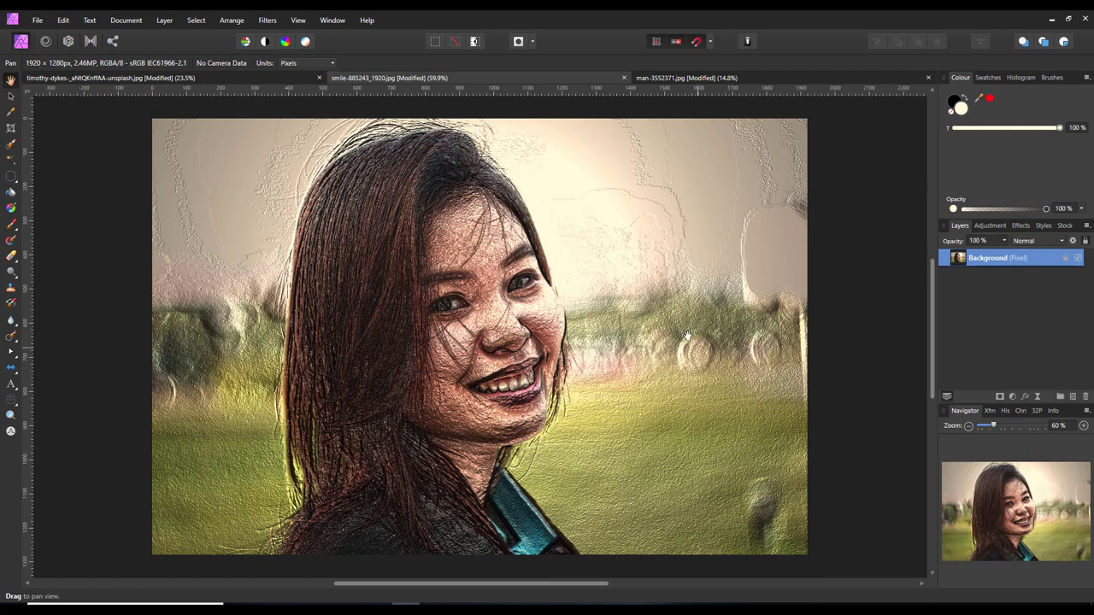
Step: Switch to man-3552371.jpg and start the Lighting filter on it with a Point light
left_click(761, 83)
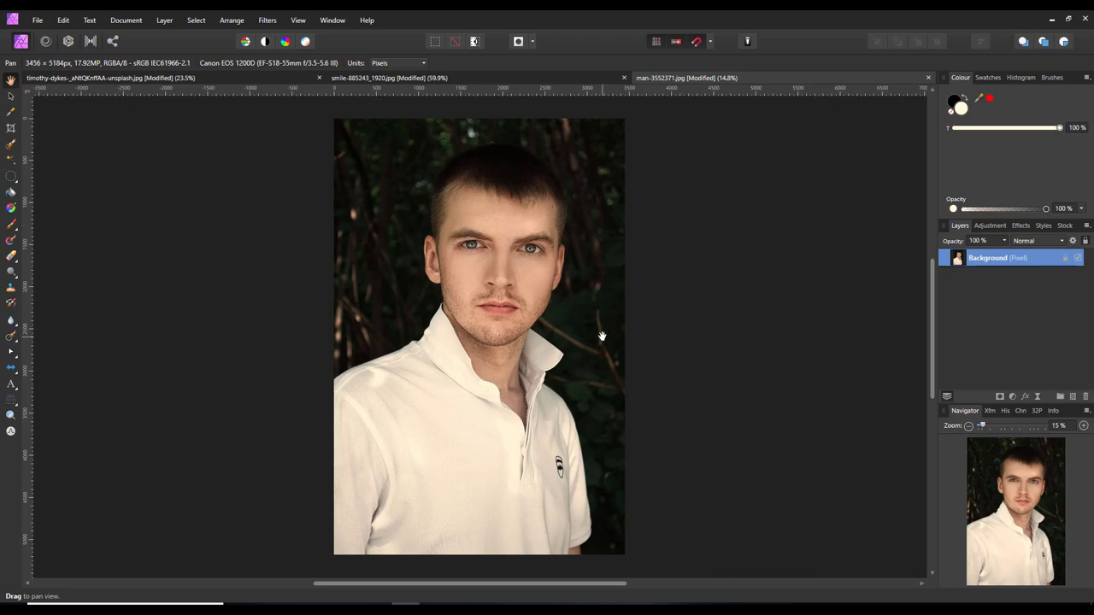
left_click(268, 20)
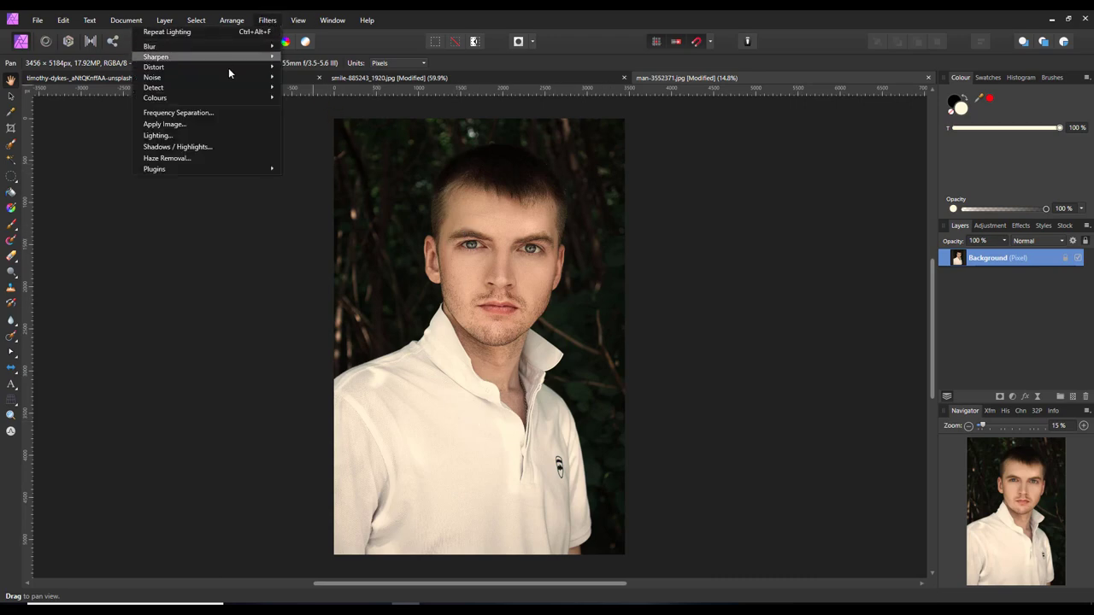
left_click(158, 135)
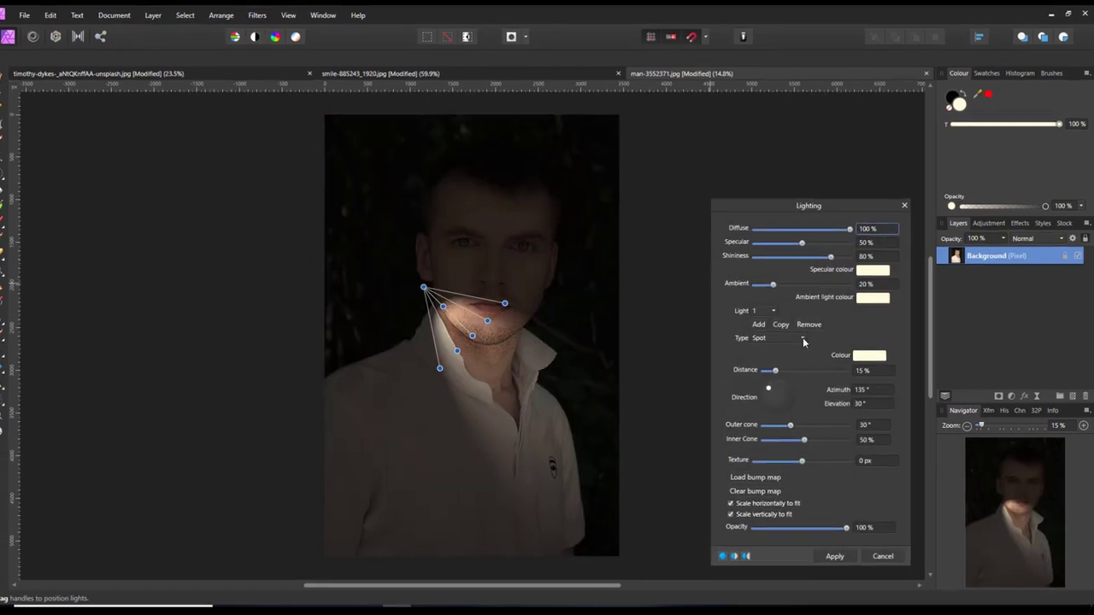
left_click(791, 339)
left_click(785, 364)
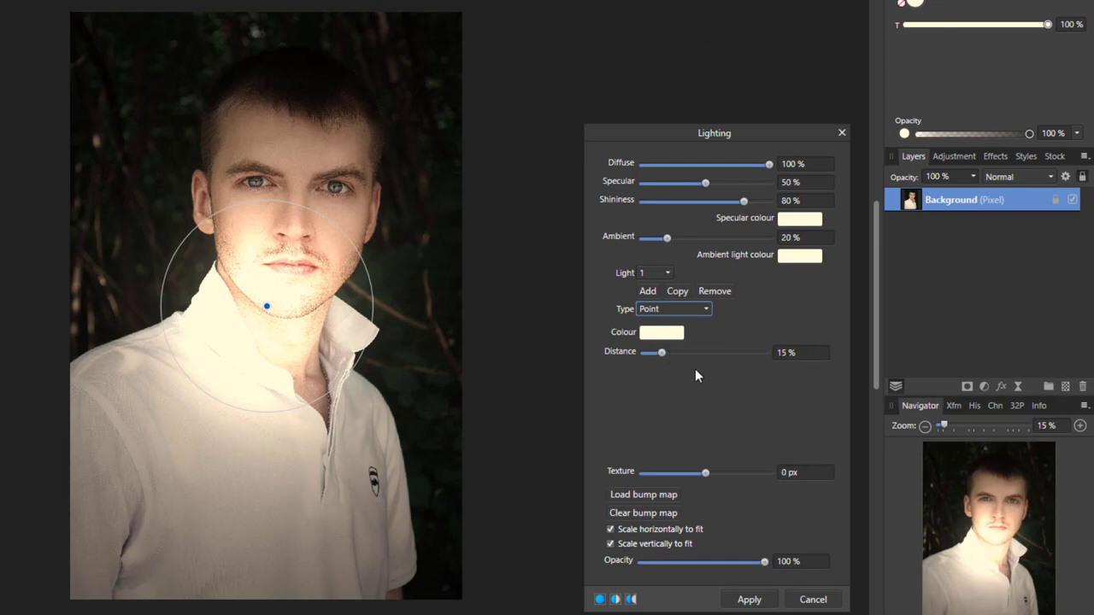
Step: Set the light's distance to 20 % and place it between the man's eyes
left_click(793, 352)
type("2")
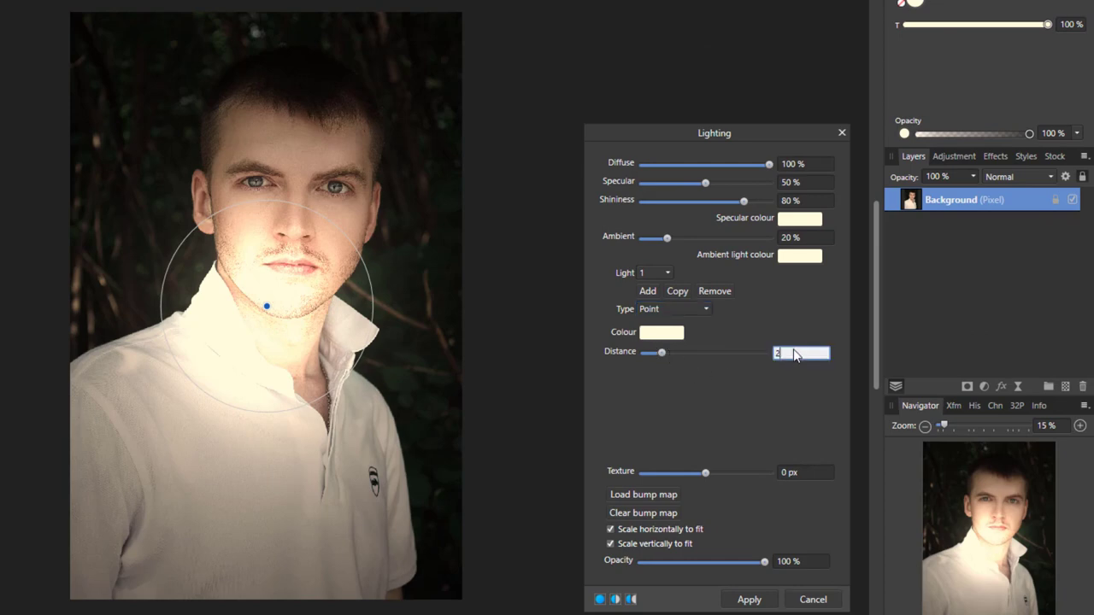
type("0")
key("Return")
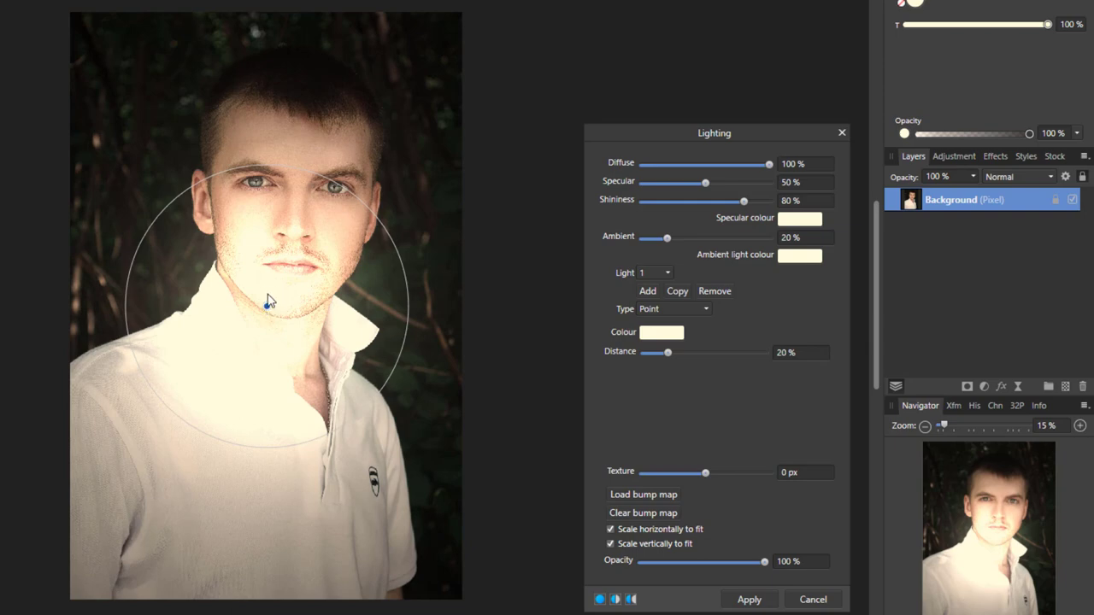
left_click_drag(269, 306, 299, 188)
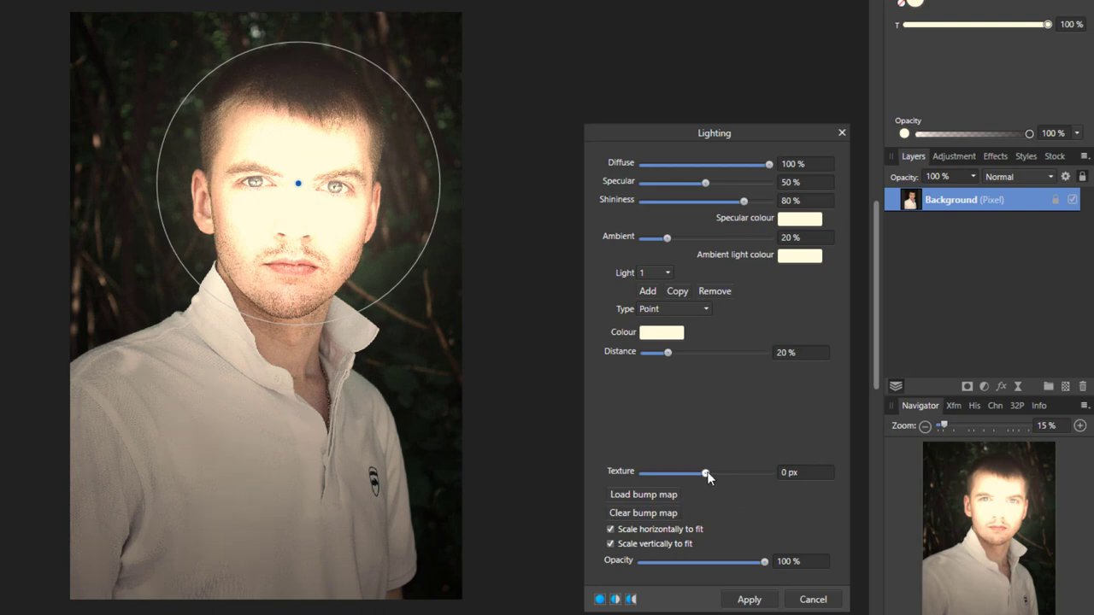
Step: Set the texture to 100 px and apply the Lighting filter to the man's portrait
left_click_drag(706, 474, 774, 484)
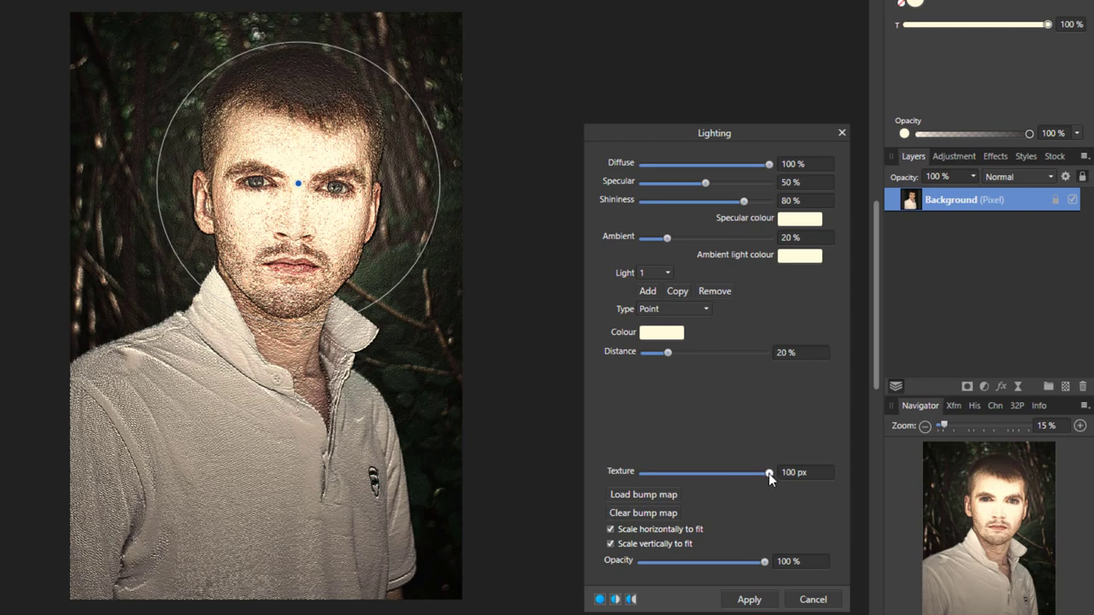
left_click_drag(769, 479, 794, 488)
left_click(745, 599)
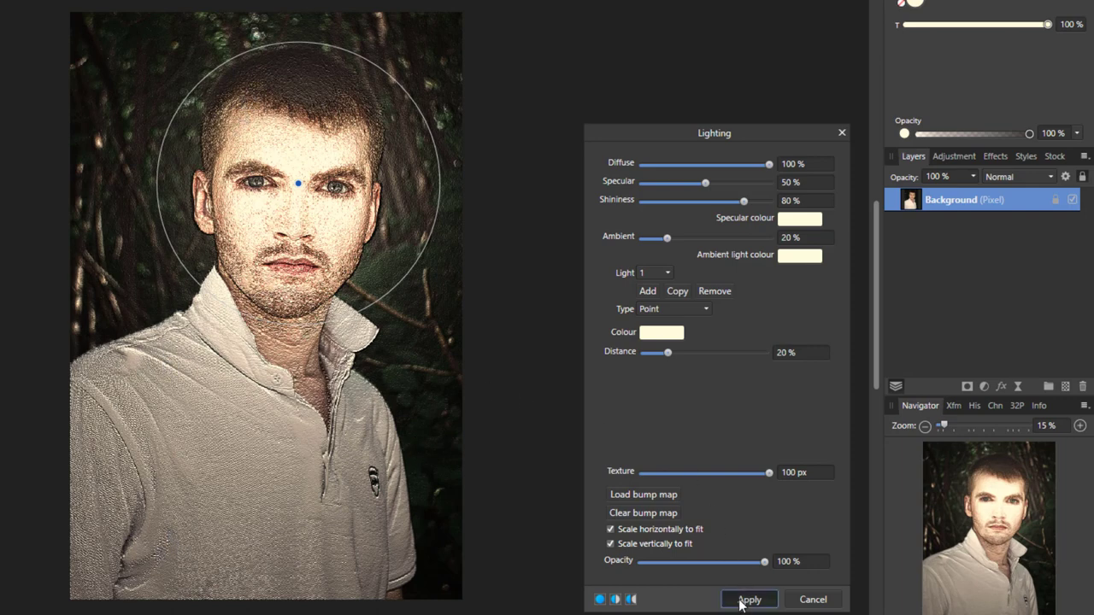
key("ctrl+z")
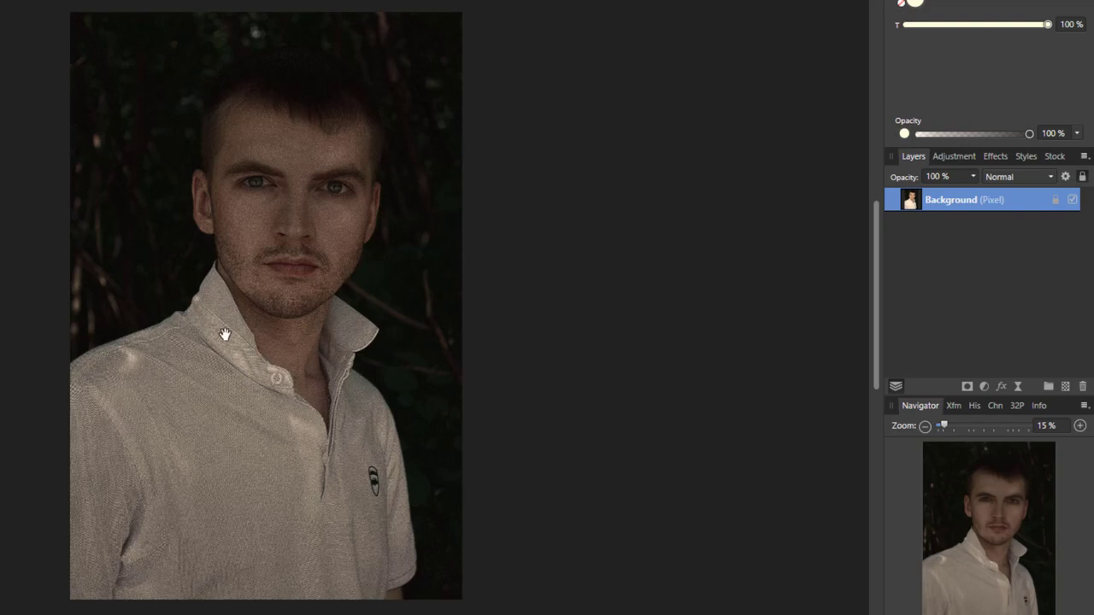
Step: Examine the embossed texture on the man's collar, beard and face up close and in the whole portrait
scroll(226, 334, "up", 6)
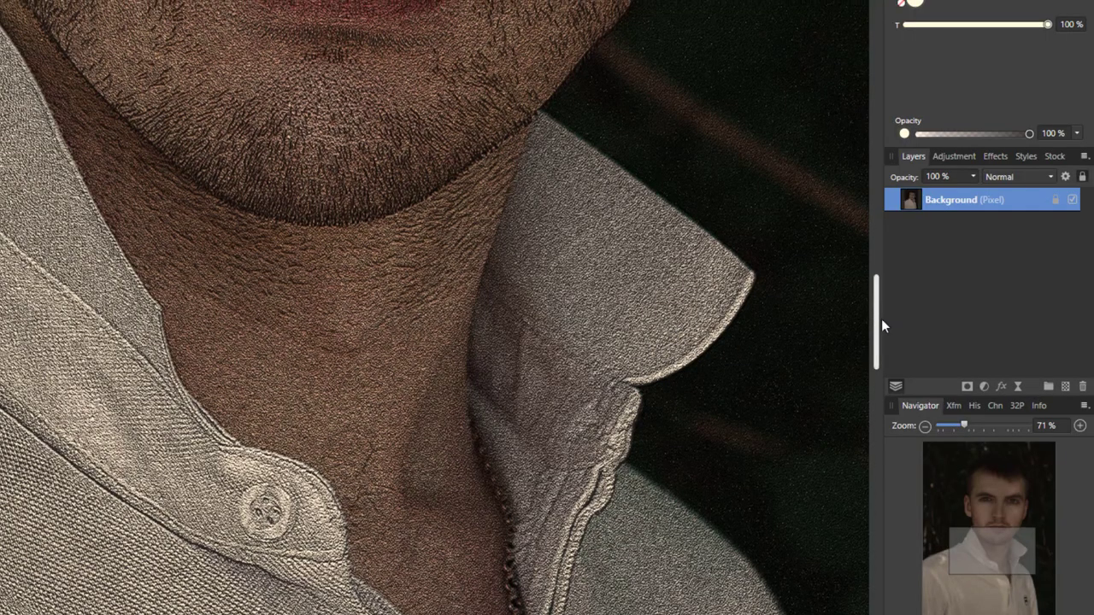
left_click_drag(881, 319, 889, 168)
scroll(316, 167, "down", 4)
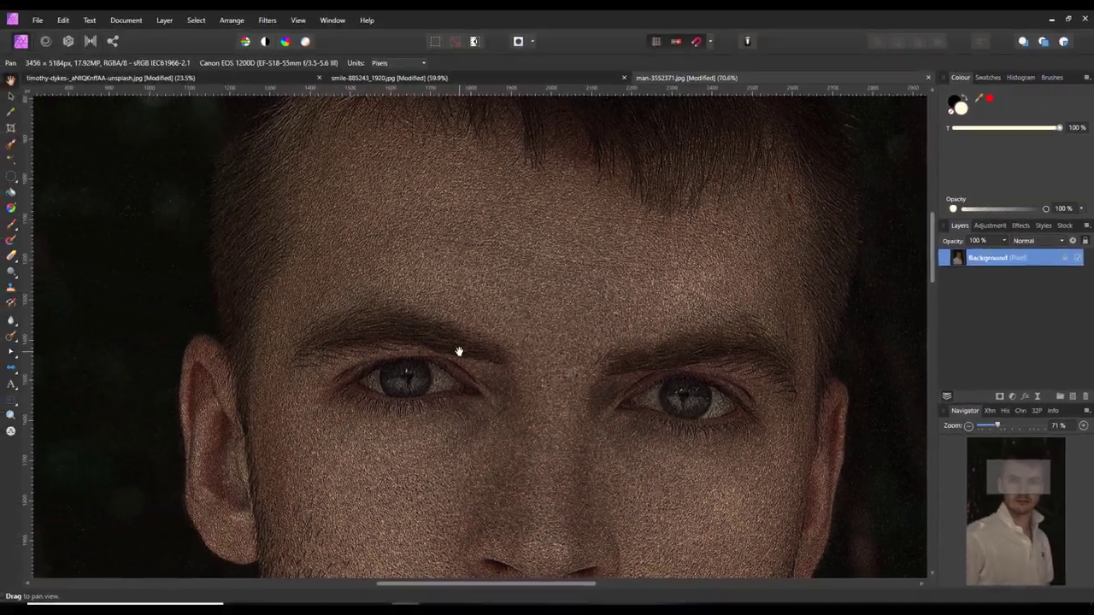
scroll(450, 362, "down", 2)
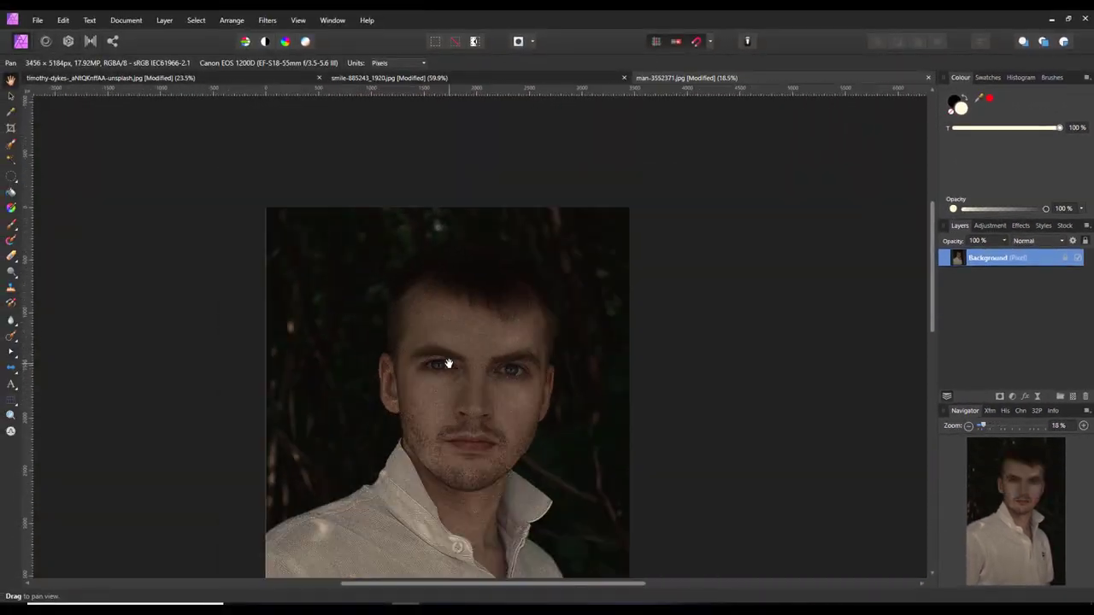
scroll(450, 363, "down", 2)
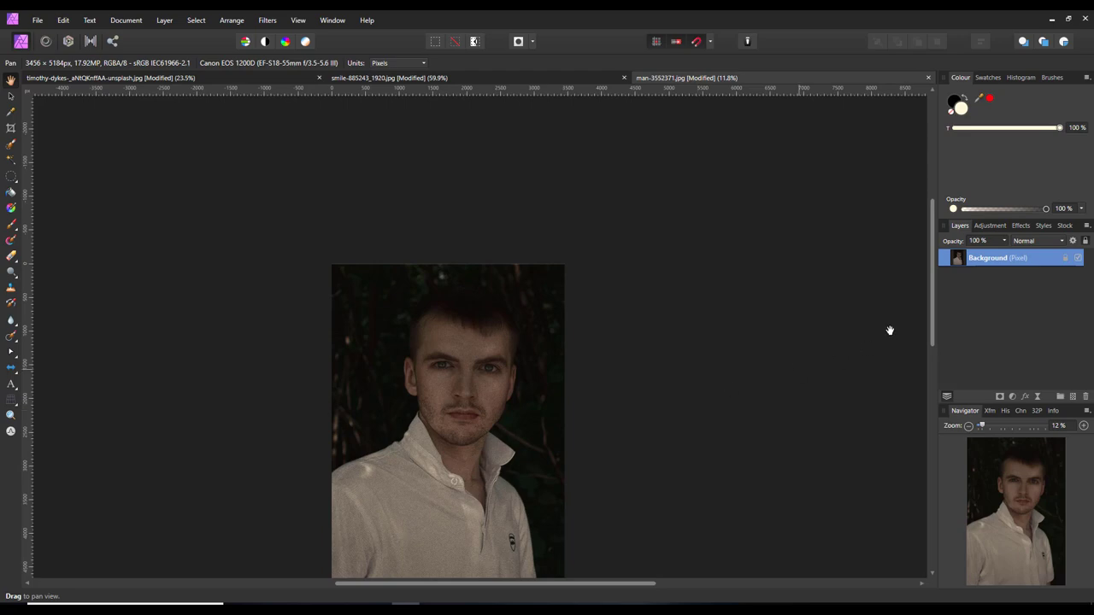
left_click_drag(935, 278, 934, 325)
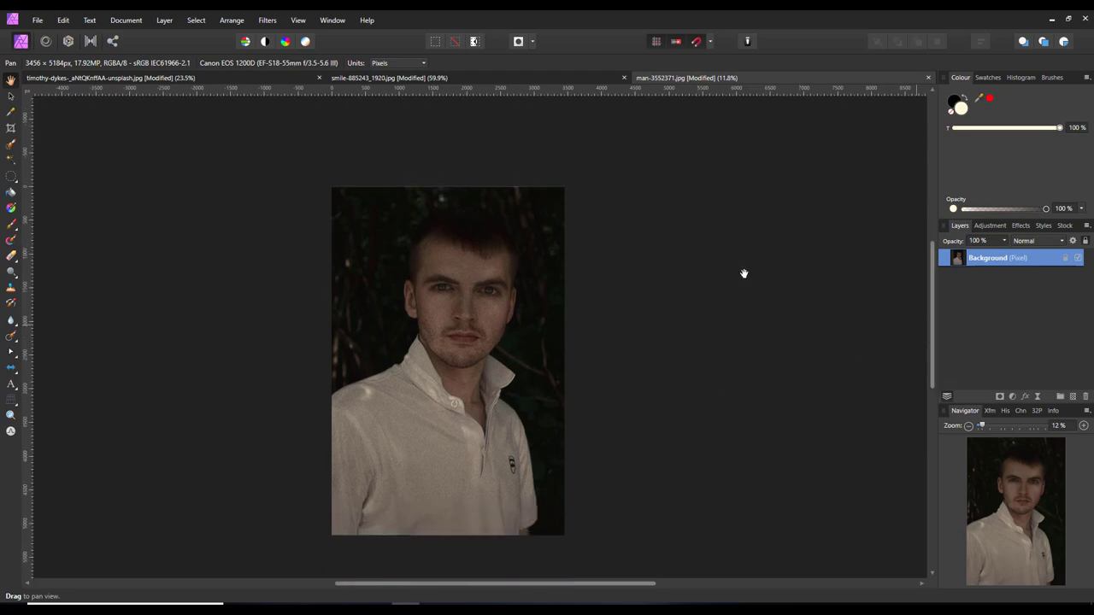
Step: Return to the cardinal photo, duplicate the locked original layer and make the duplicate the only visible layer
left_click(279, 77)
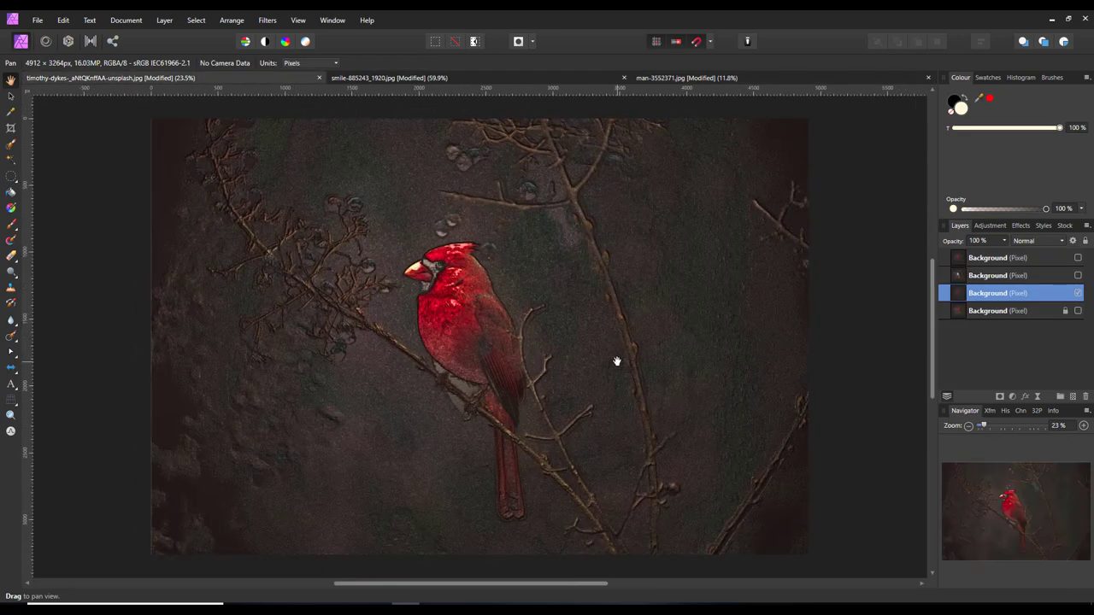
left_click(998, 311)
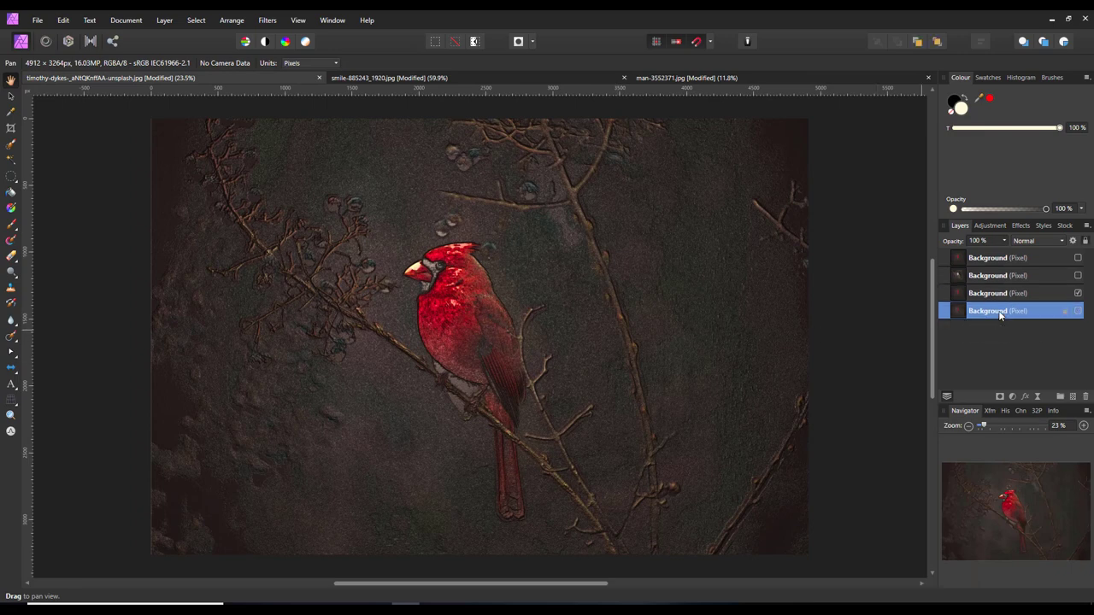
right_click(1009, 311)
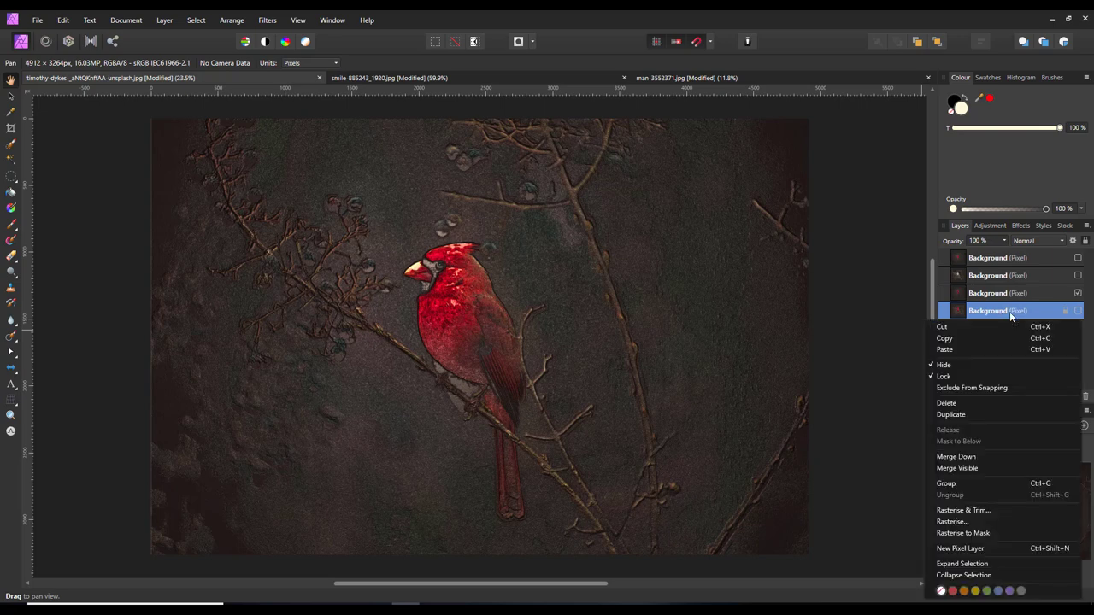
left_click(972, 415)
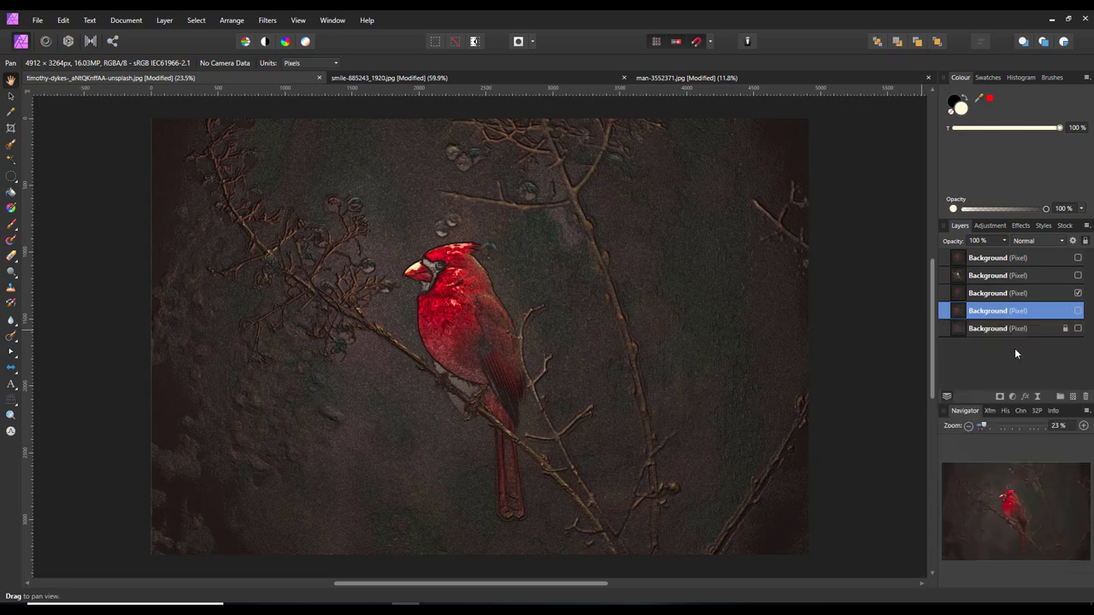
left_click(1078, 310)
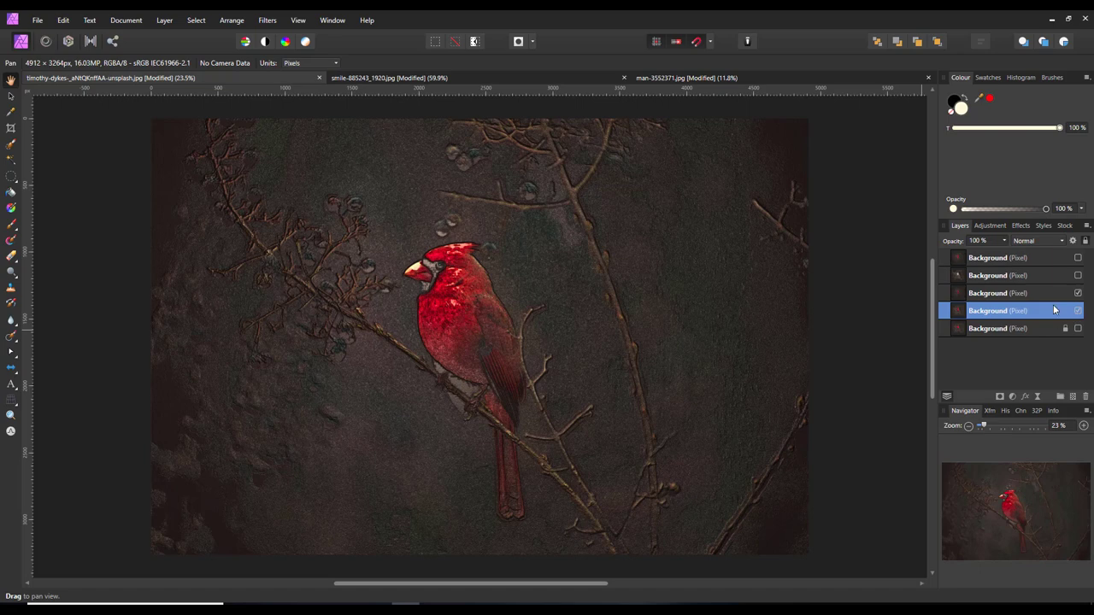
left_click(1078, 293)
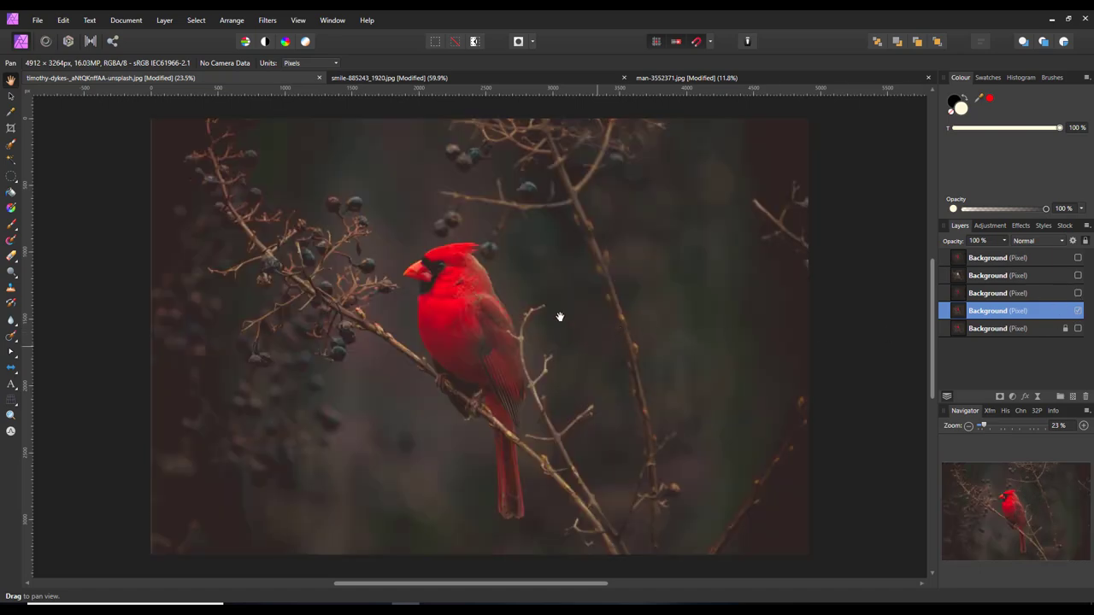
Step: Start the Lighting filter on the duplicate and widen the Spot light from above the berries to a 38 % distance and 40.8° outer cone
left_click(269, 21)
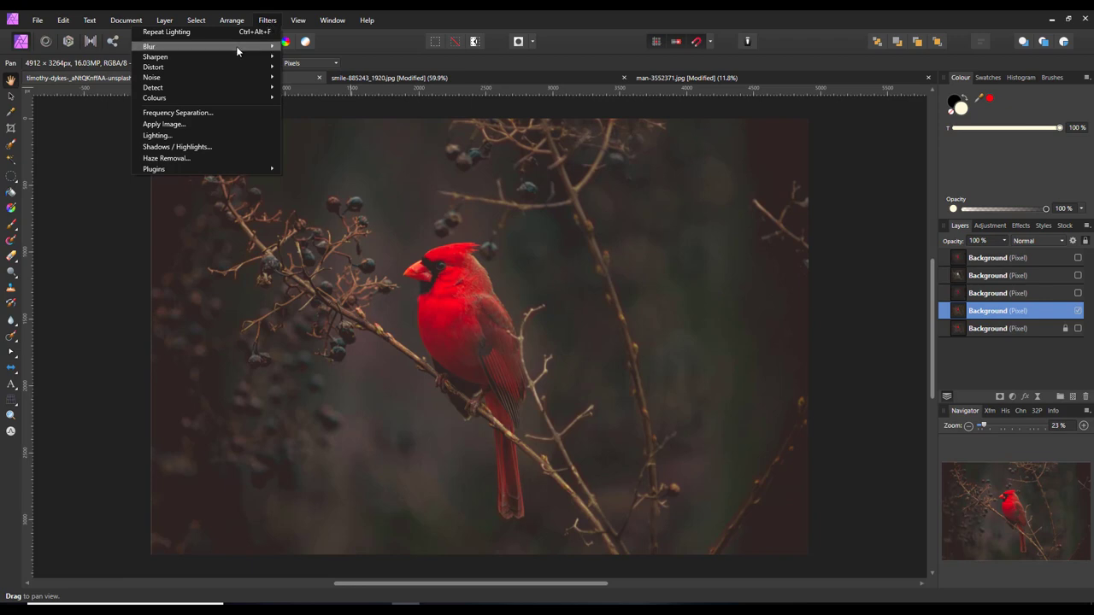
left_click(164, 136)
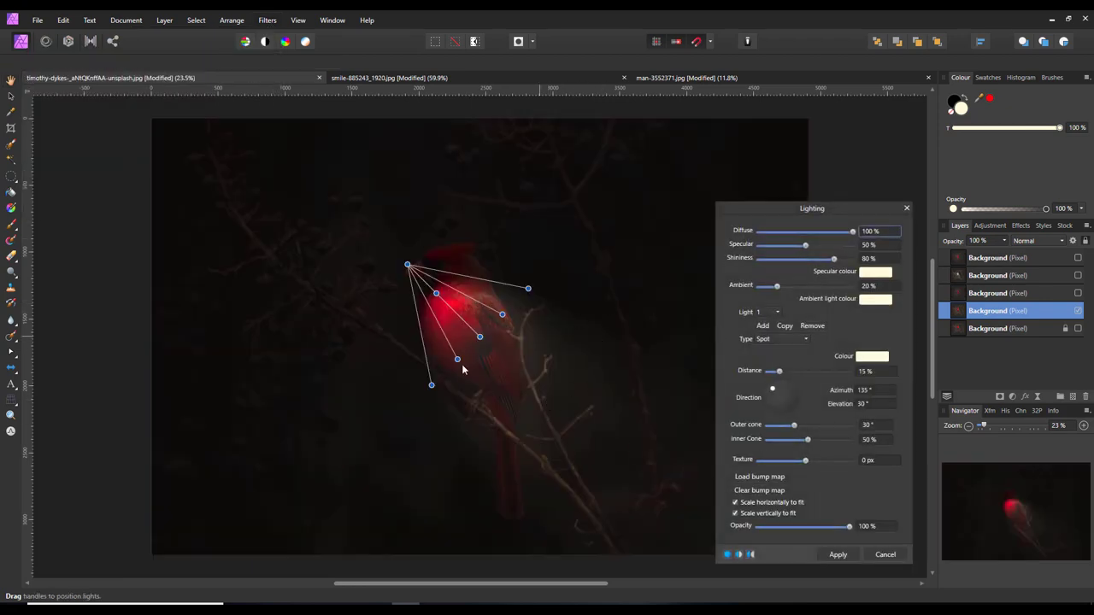
left_click_drag(408, 265, 268, 185)
left_click_drag(381, 481, 317, 540)
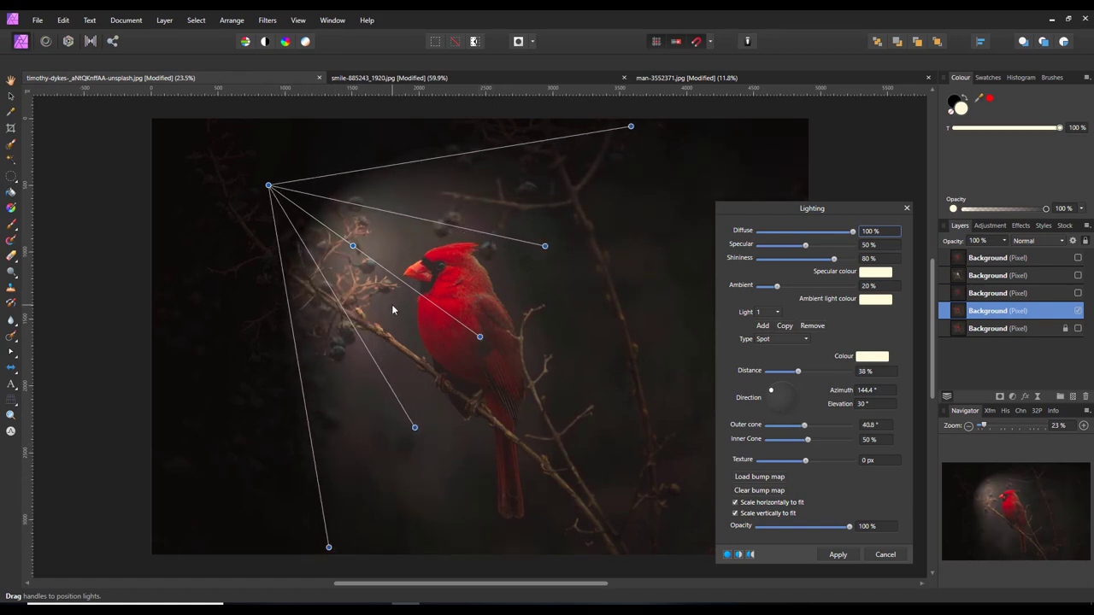
Step: Move the Spot light's middle handle nearer the cardinal's beak for a 42.2° elevation, and load bumpmap-bird2.jpg as the bump map
left_click_drag(356, 248, 386, 274)
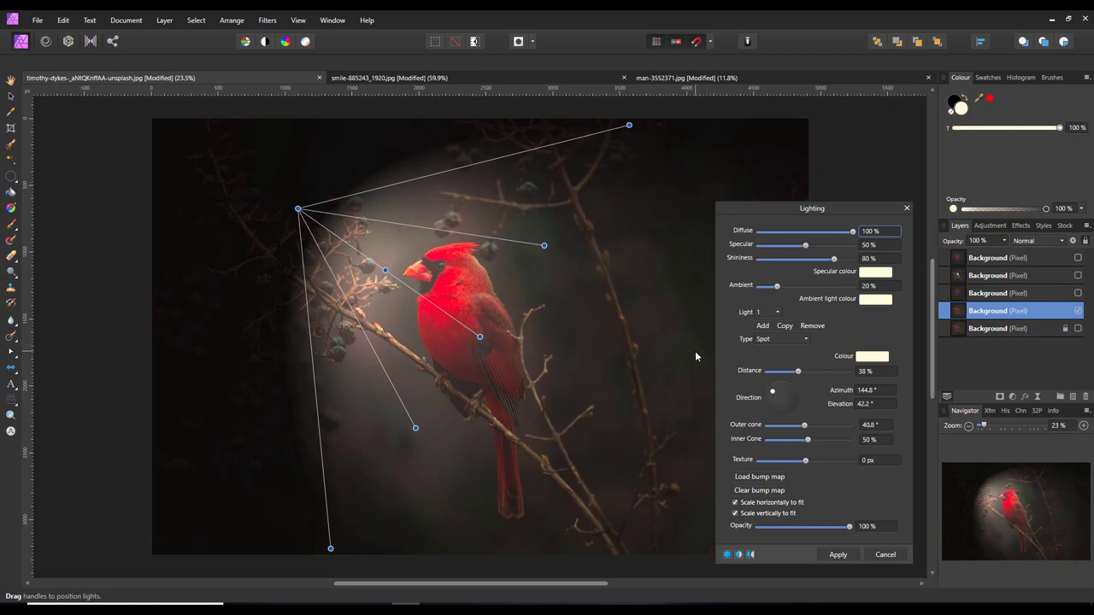
left_click(759, 477)
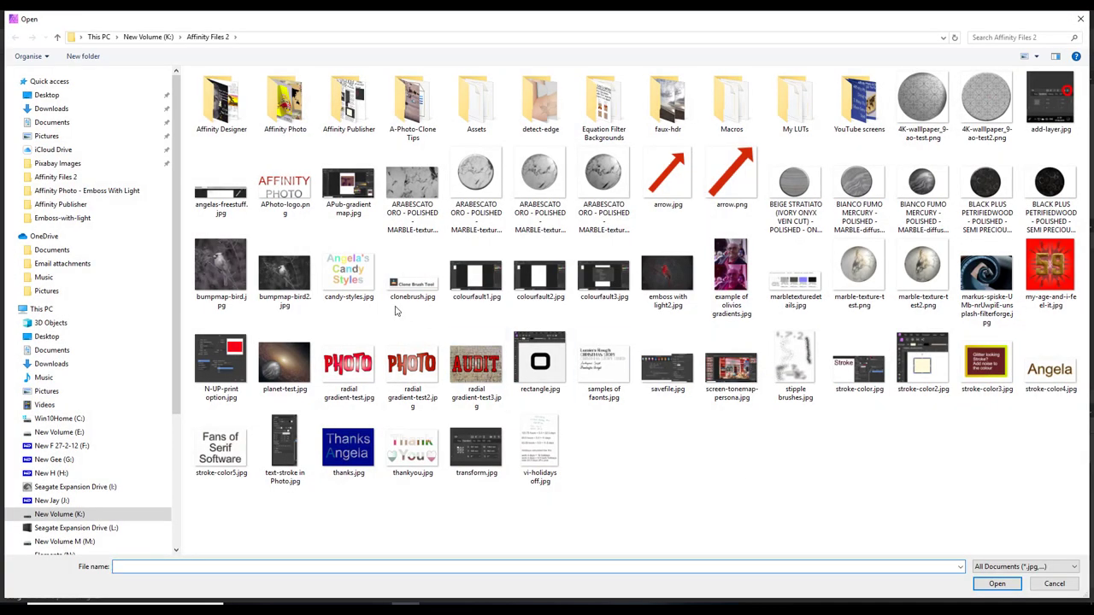
left_click(290, 281)
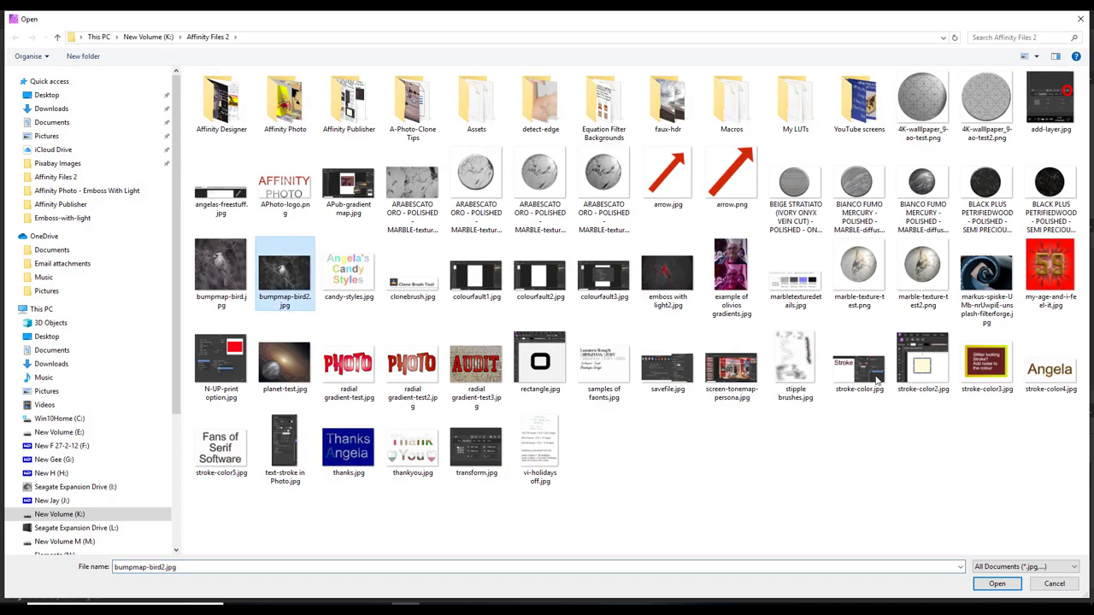
left_click(996, 584)
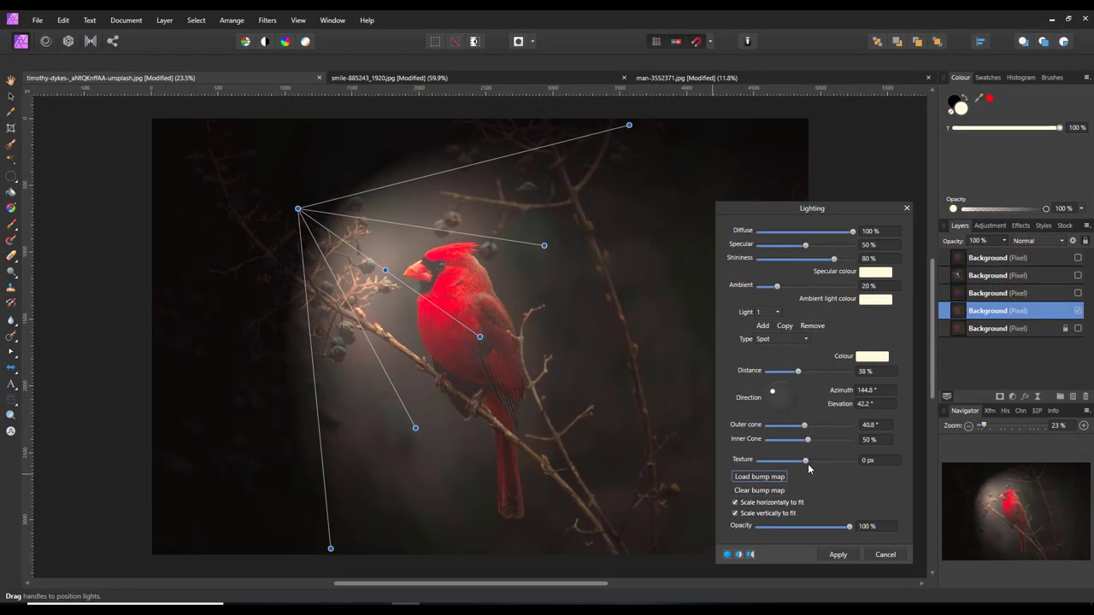
Step: Set the texture to 100 px and apply the Spot lighting to the duplicated cardinal layer
left_click_drag(806, 462, 859, 473)
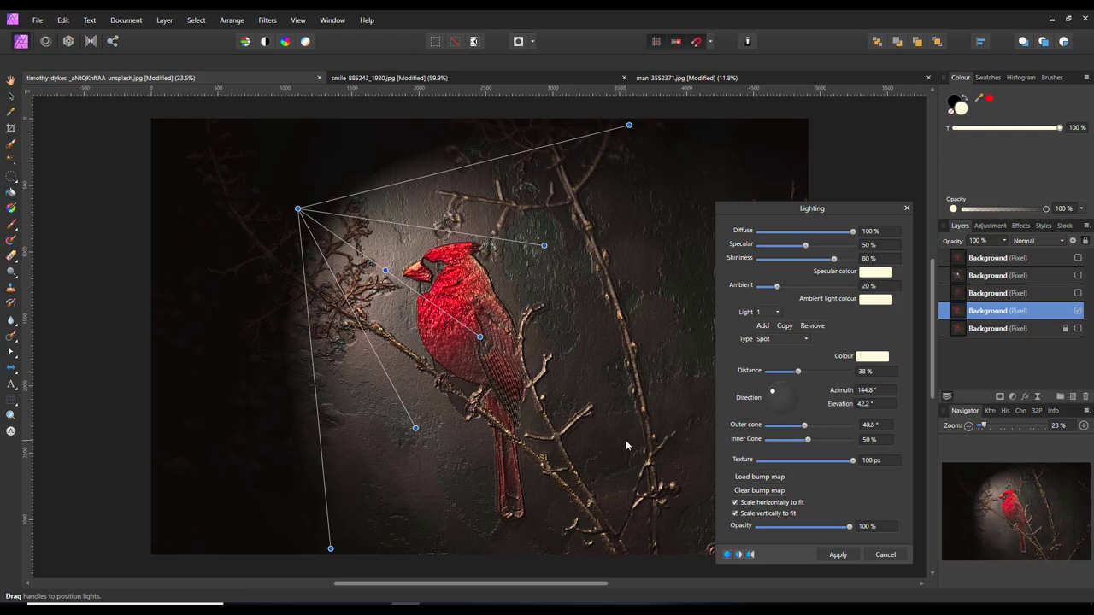
left_click(839, 555)
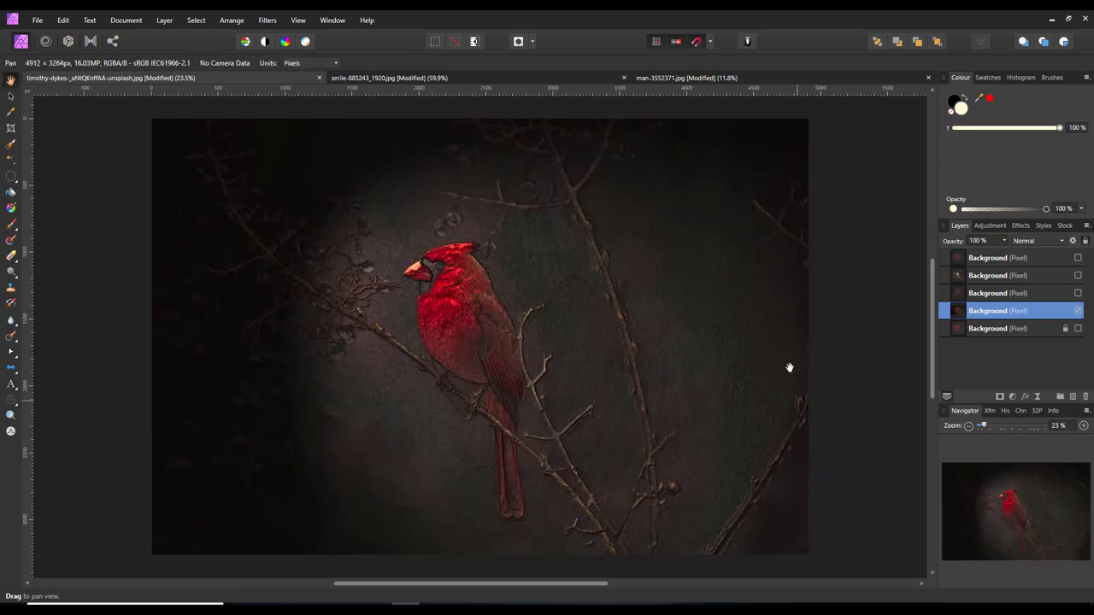